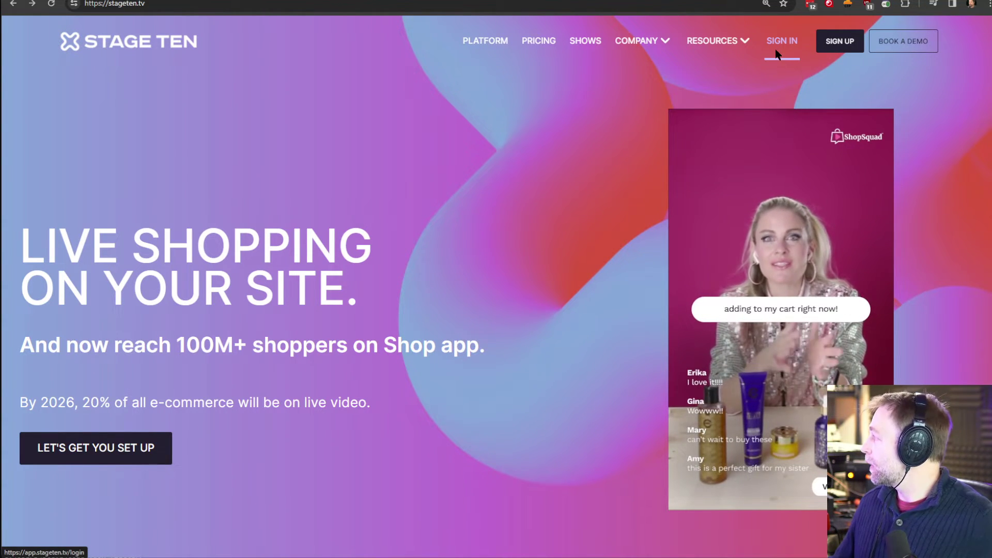
- Sign in, start a new session, and skip the host source choice to reach the empty studio
click(777, 53)
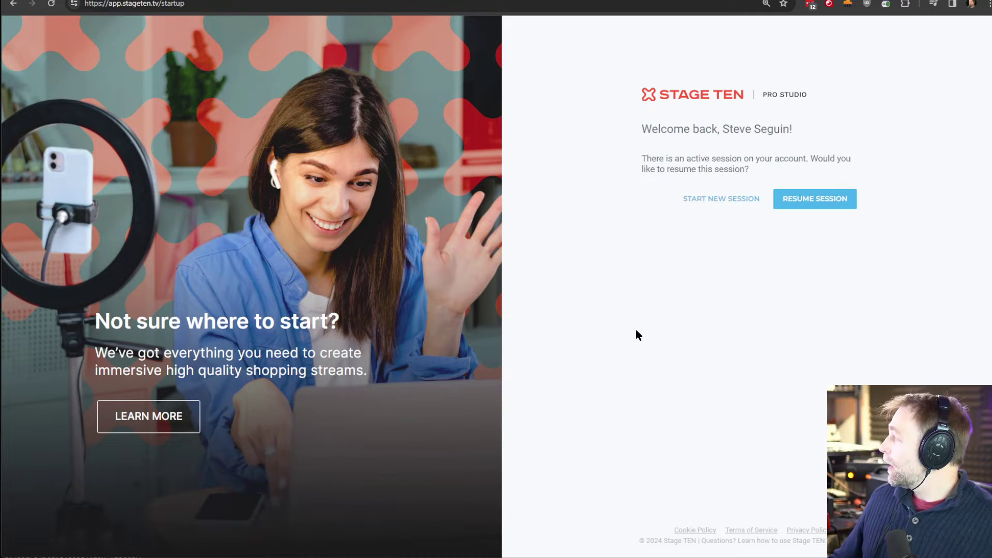
click(738, 202)
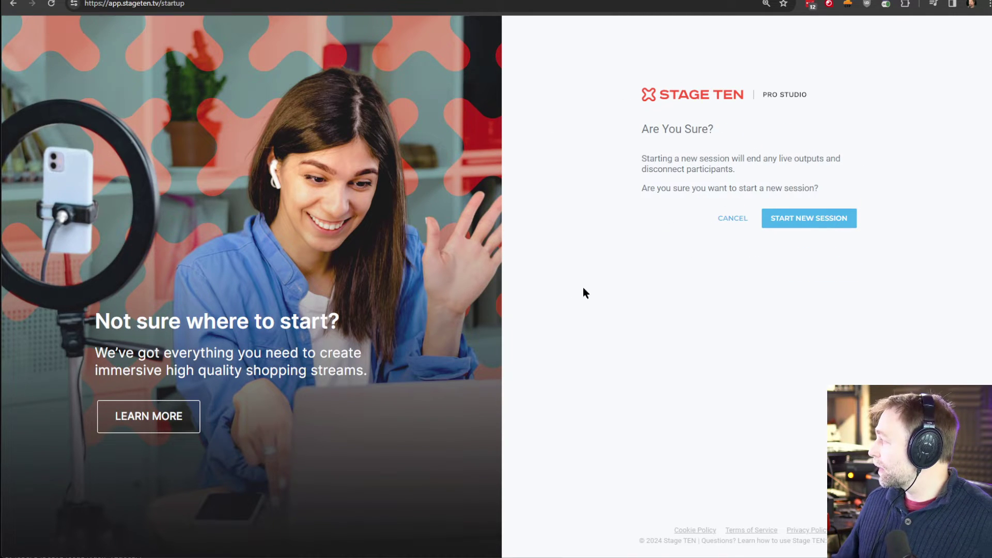
click(816, 221)
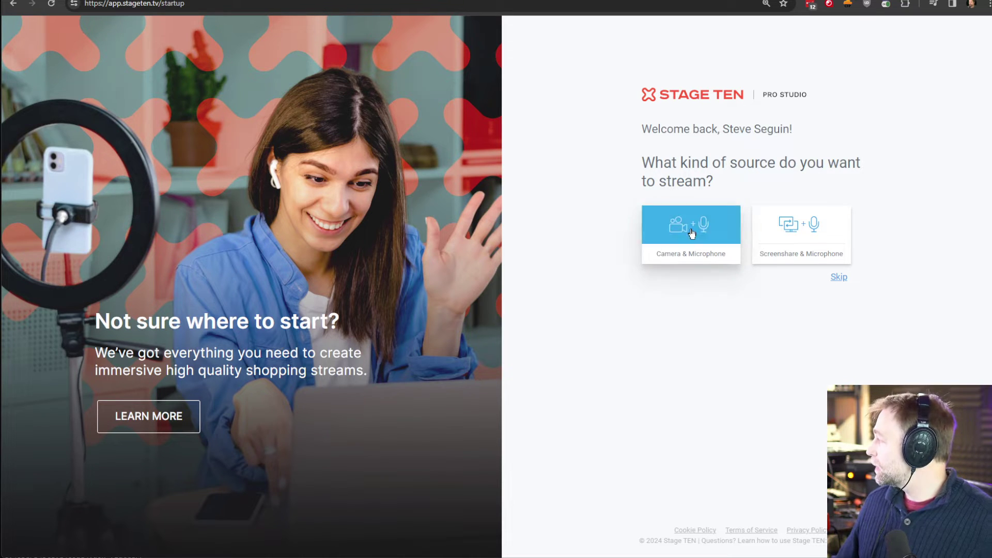
click(834, 276)
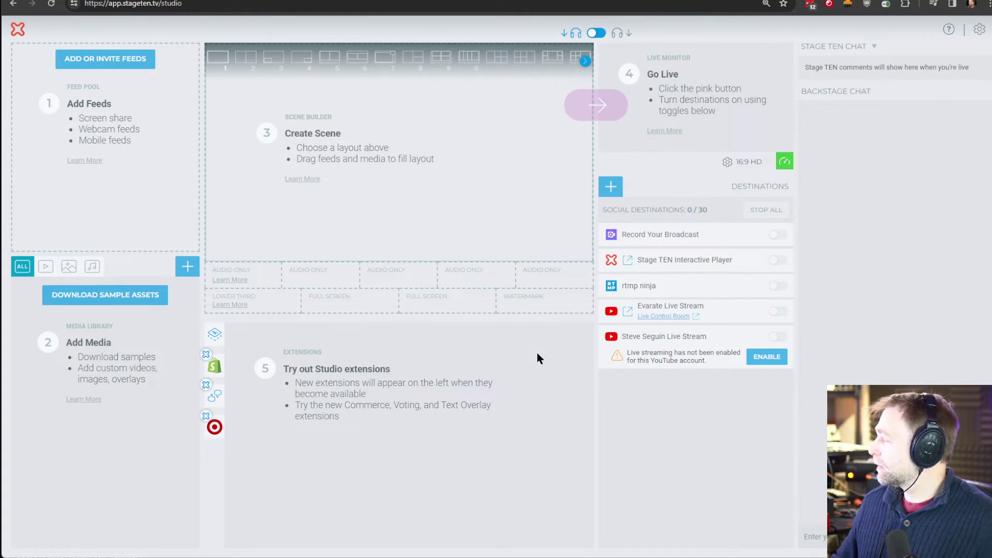
- Copy the participant invite URL from the feed invite options
click(107, 61)
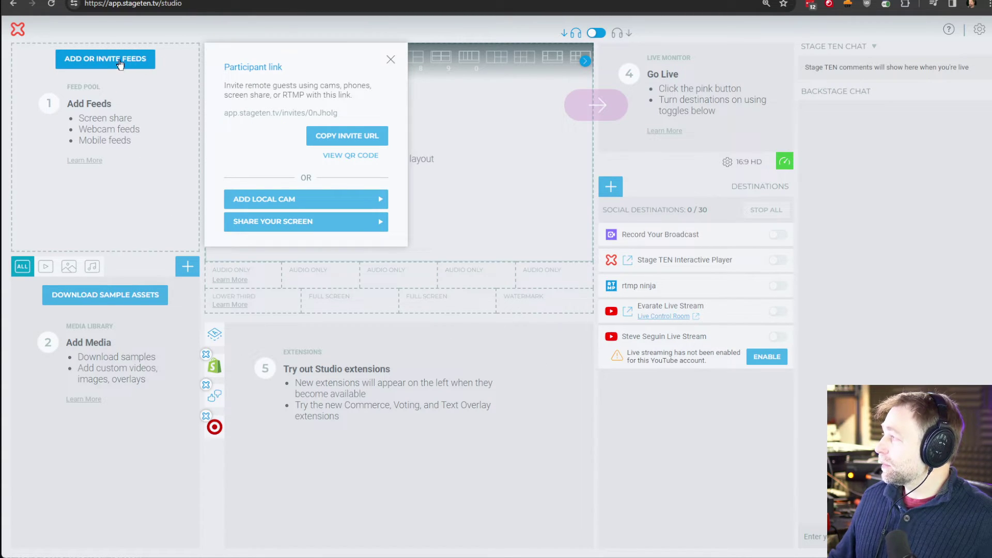
click(332, 135)
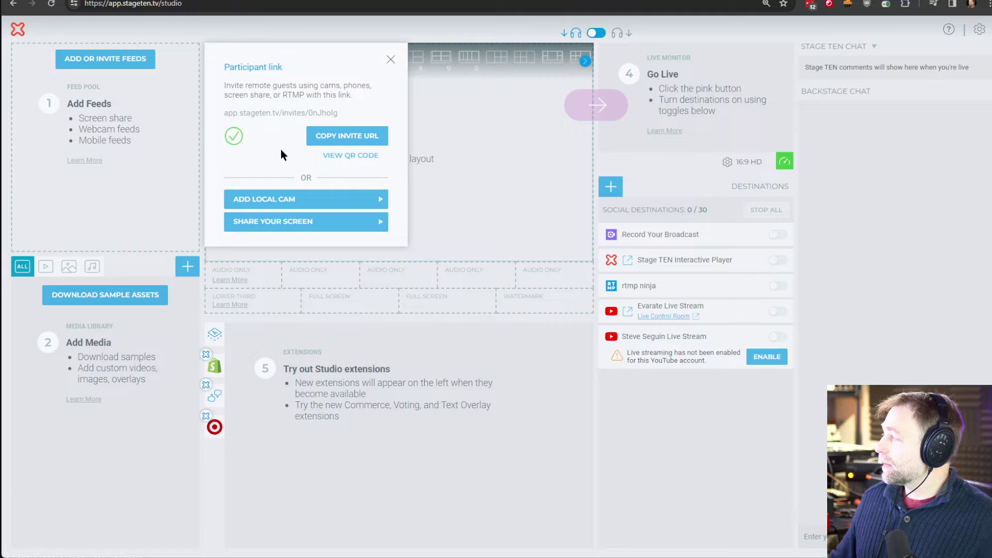
click(202, 89)
- Open the invite URL in a new tab, accept the invitation, and choose WHIP source
key(ctrl+t)
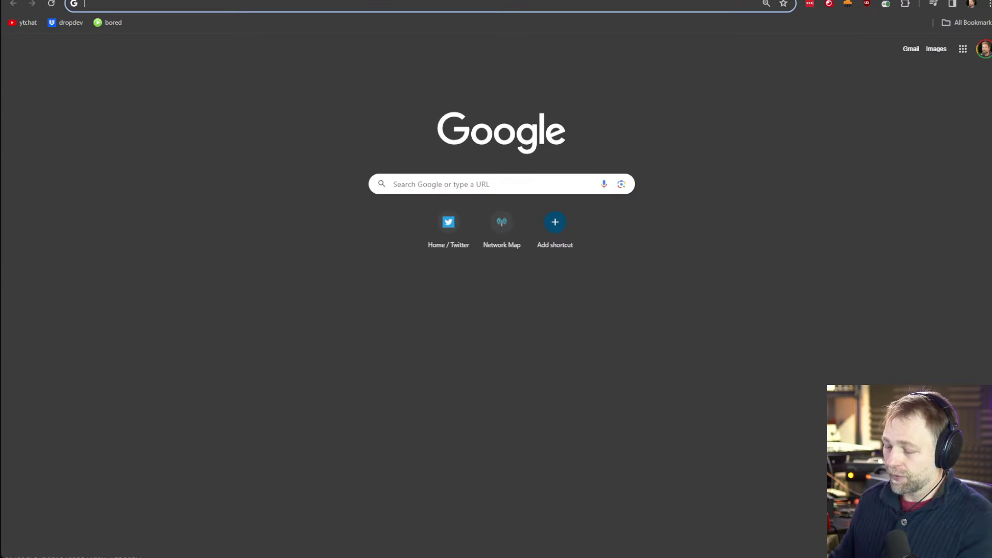
key(Return)
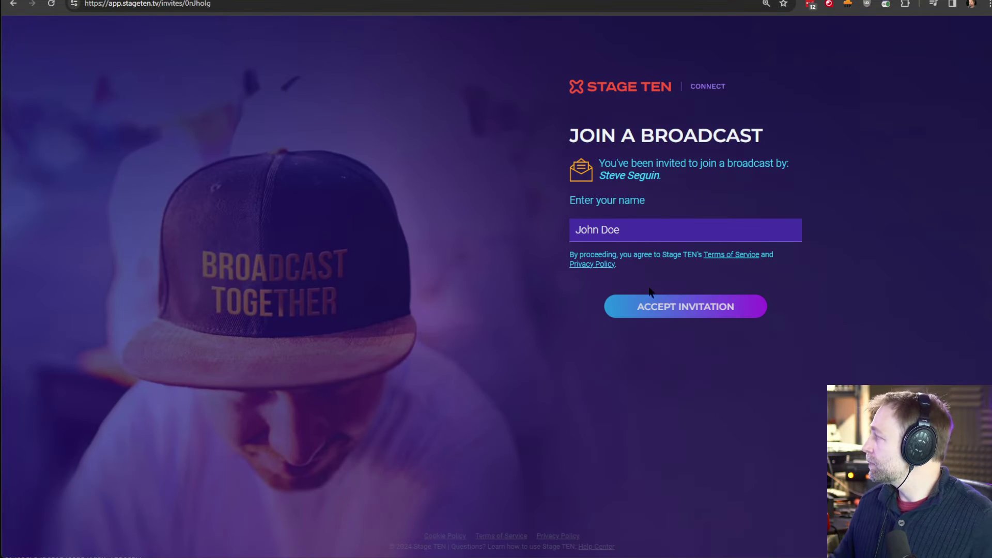
click(657, 305)
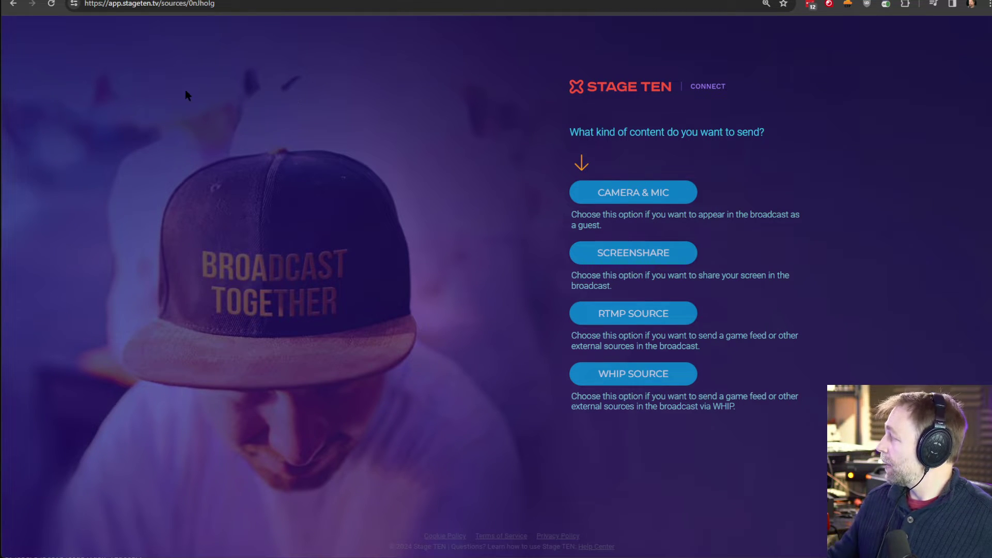
click(594, 373)
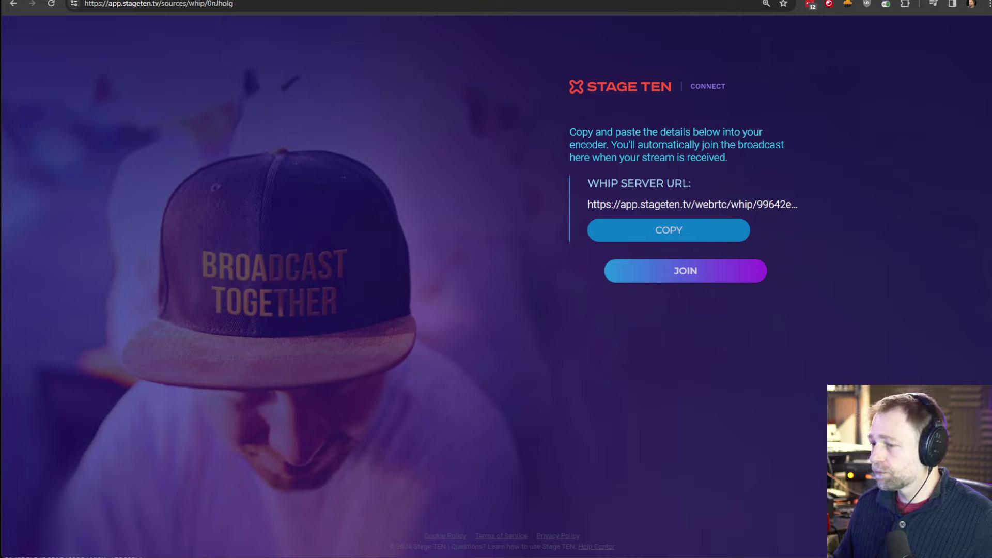
- Set OBS's WHIP stream server to the Stage TEN URL and start streaming
key(alt+Tab)
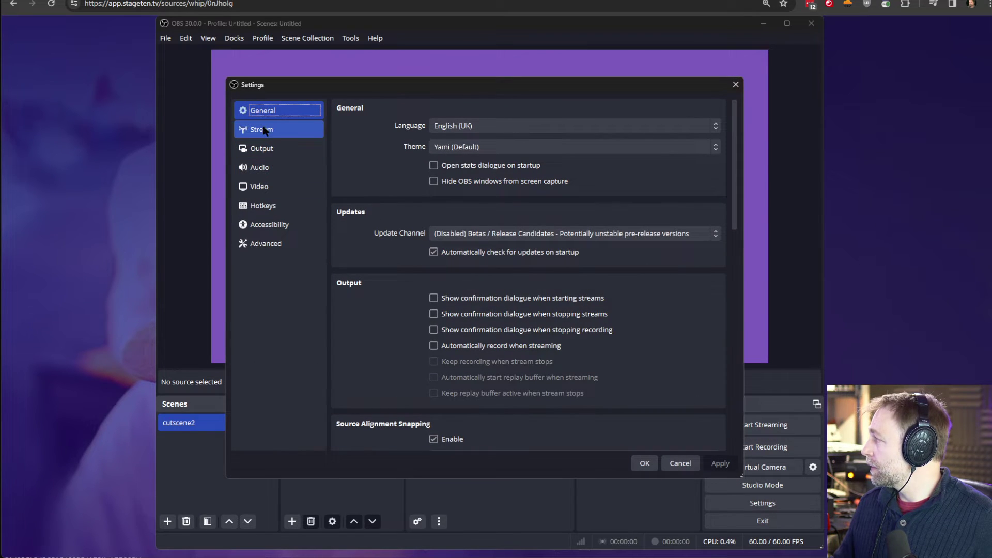
click(279, 130)
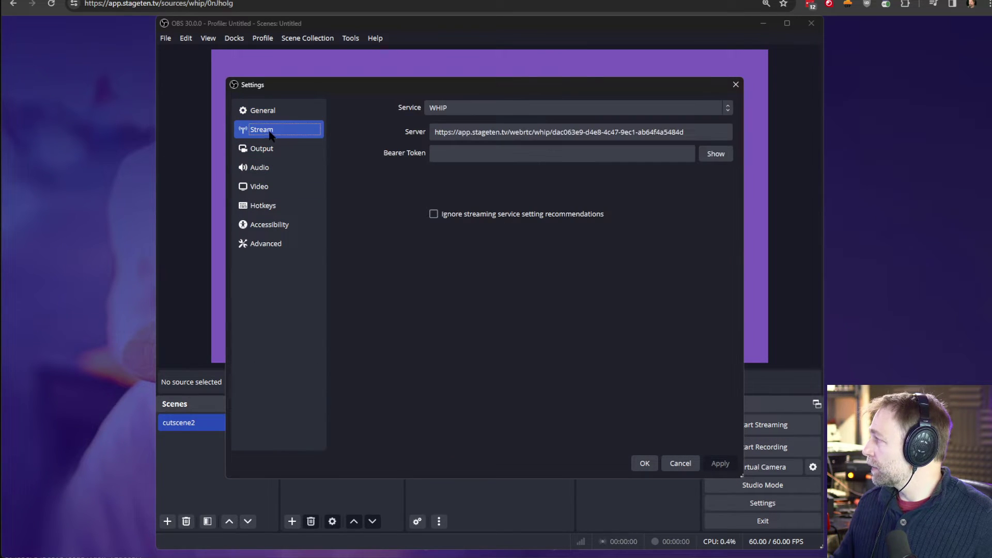
click(445, 115)
click(450, 185)
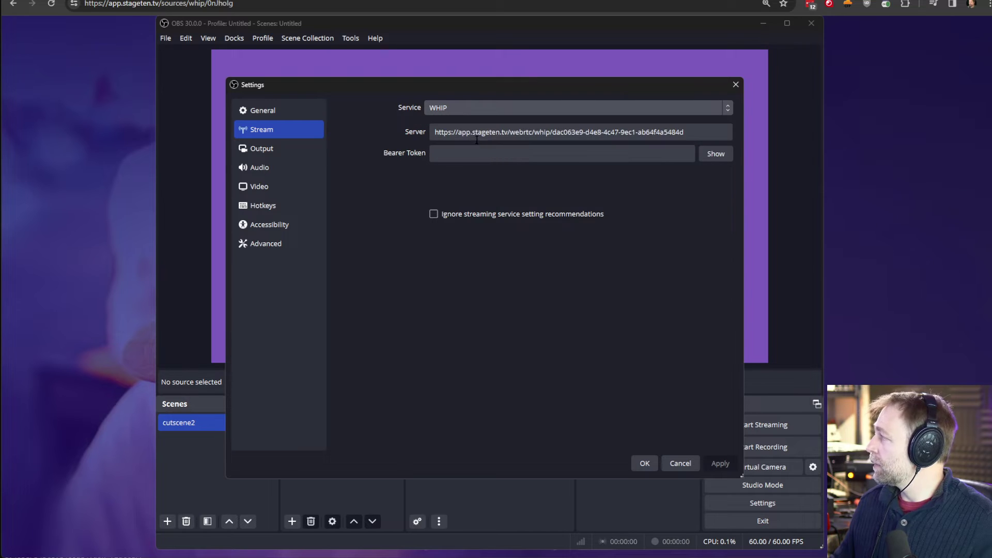
click(477, 140)
key(ctrl+a)
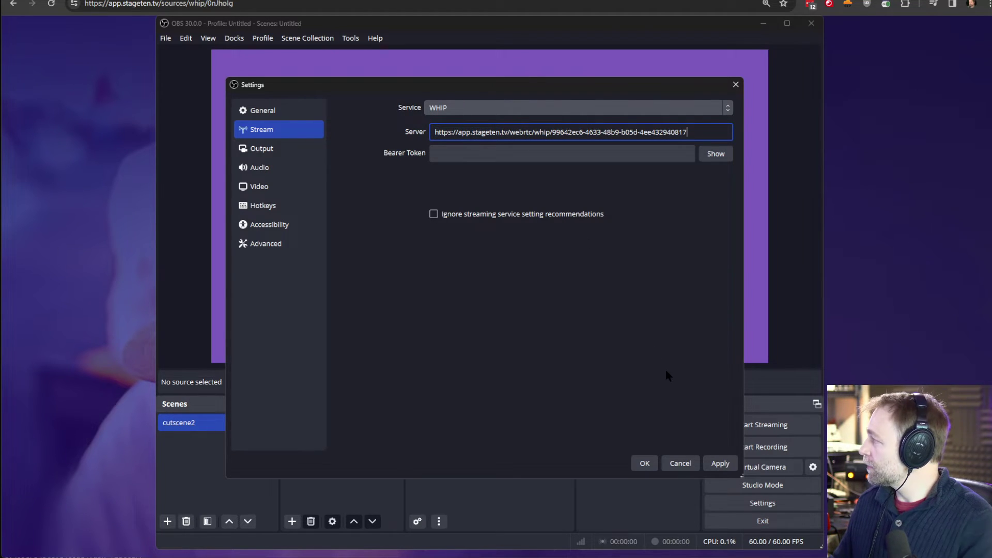
click(644, 463)
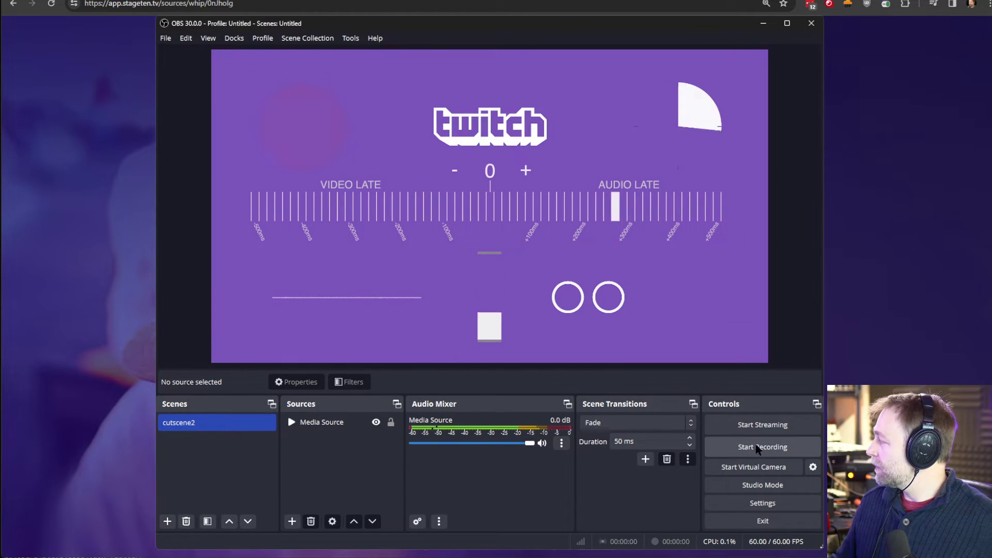
click(760, 425)
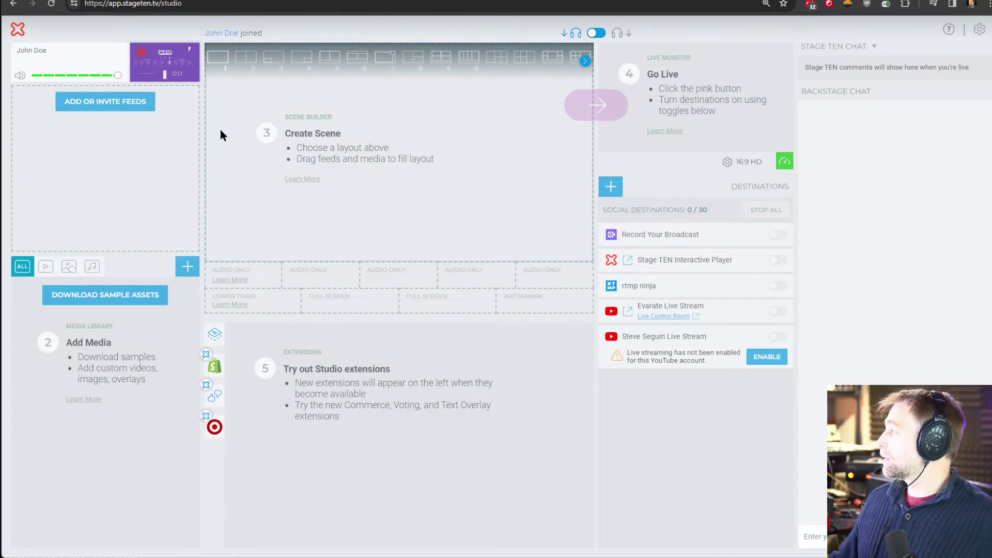
- Download the sample assets, adding BACK-Concrete, BACK-Gradient, BACK-Graffiti, BACK-Stars and BACK-Swirl to the library
click(105, 101)
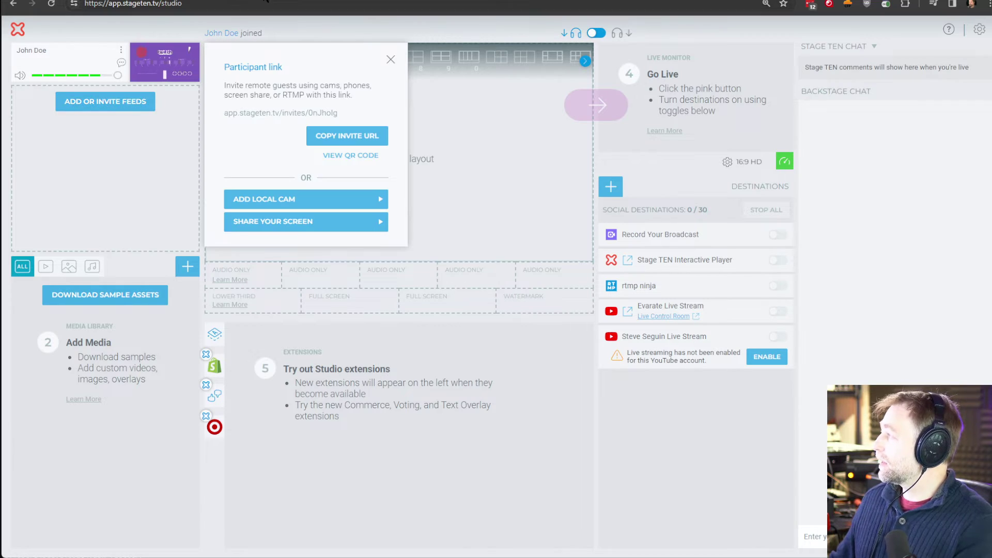
click(391, 60)
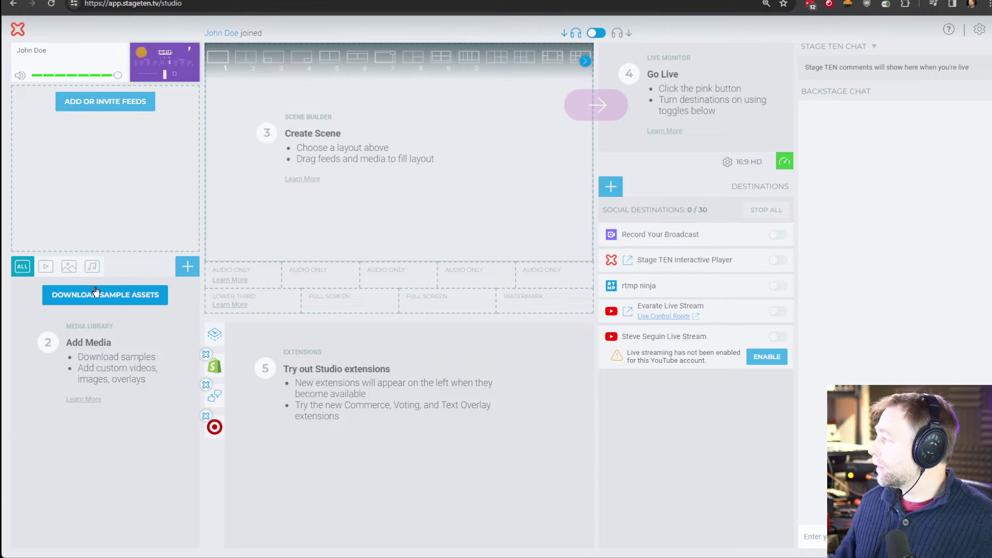
click(90, 296)
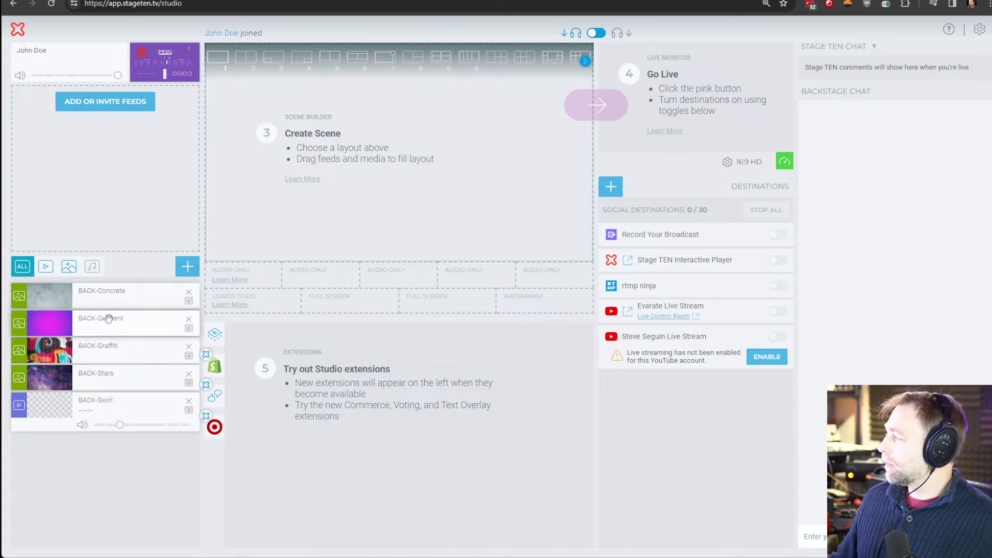
- Try BACK-Graffiti and BACK-Swirl in the scene, then settle on BACK-Stars as the background
drag(101, 345, 299, 180)
click(100, 345)
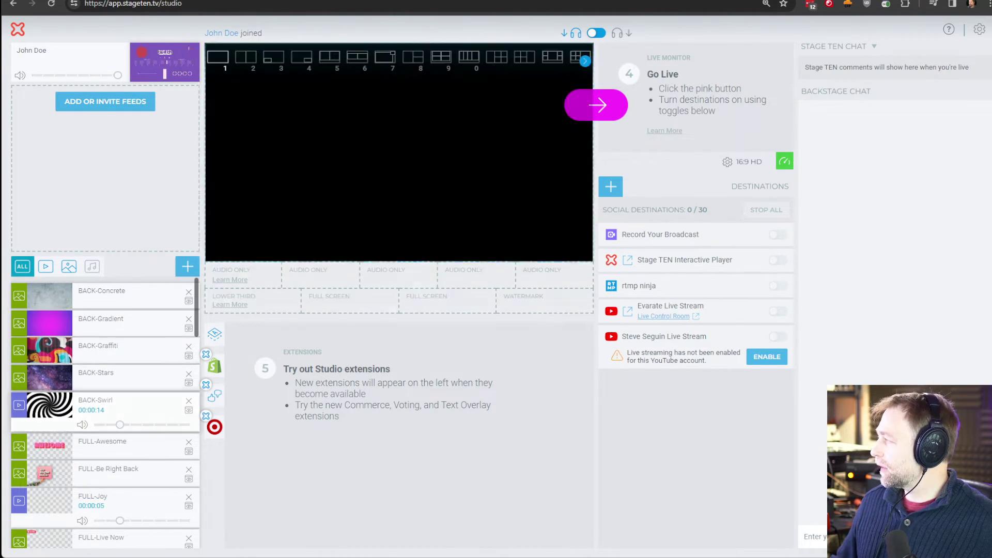
click(100, 403)
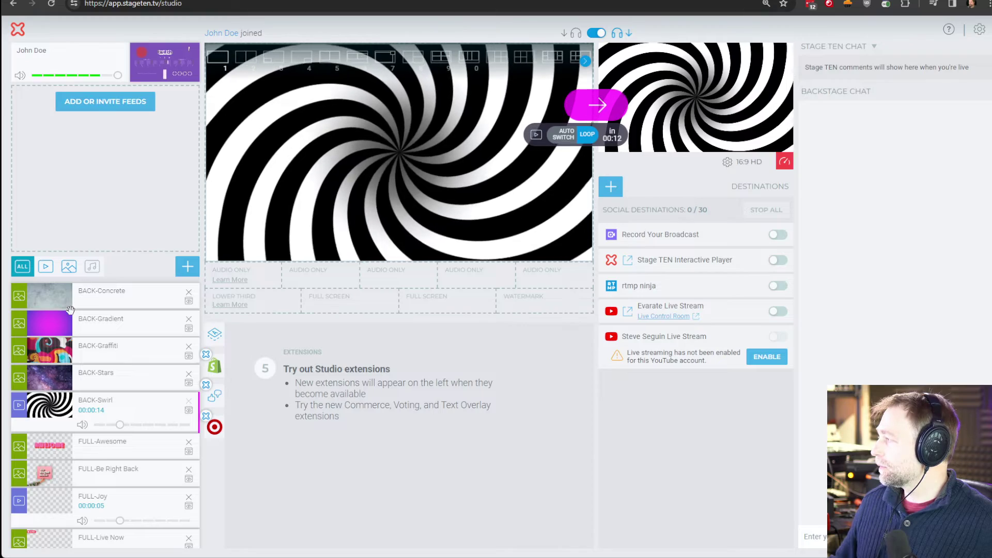
drag(49, 377, 320, 170)
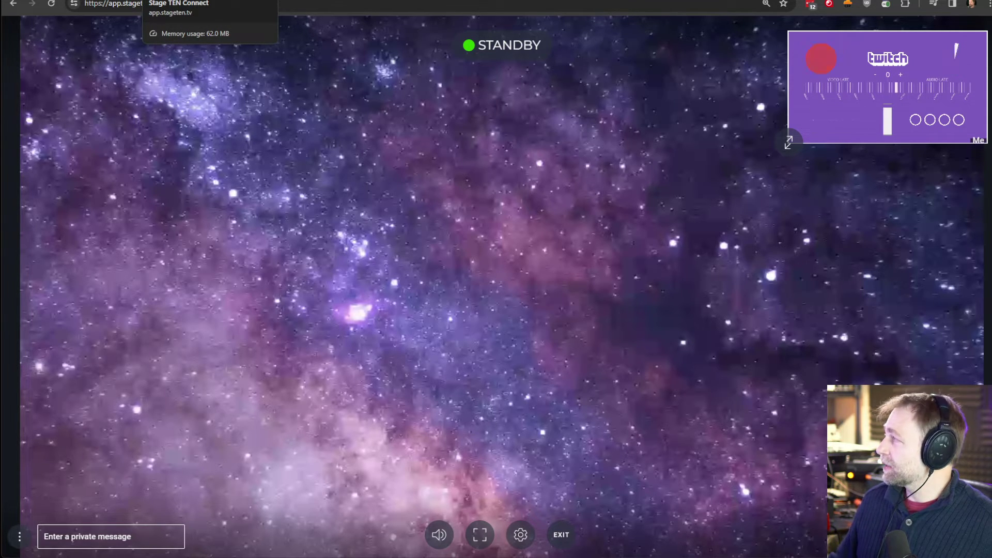
key(ctrl+Tab)
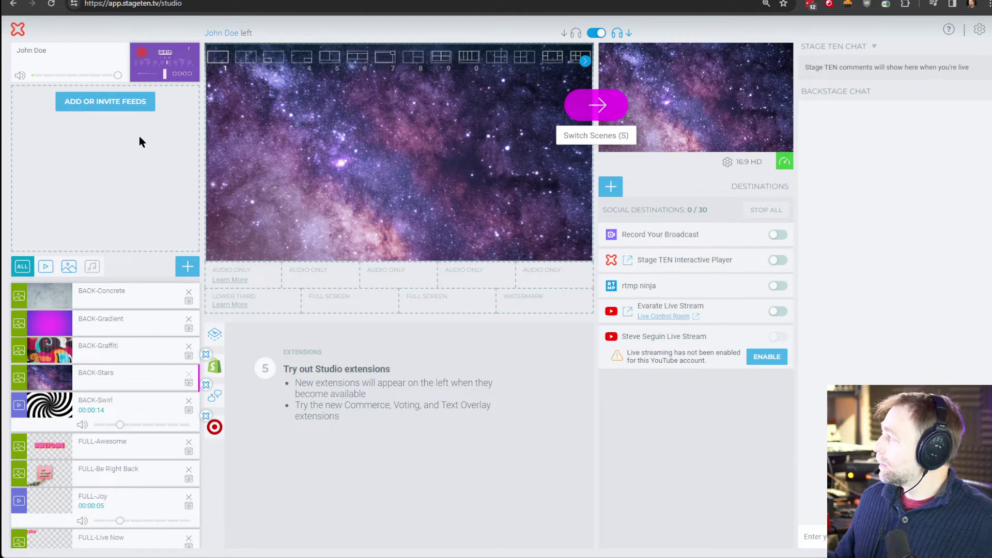
- Copy the OBS guest feed's solo viewer link from the feed card's menu
right_click(154, 65)
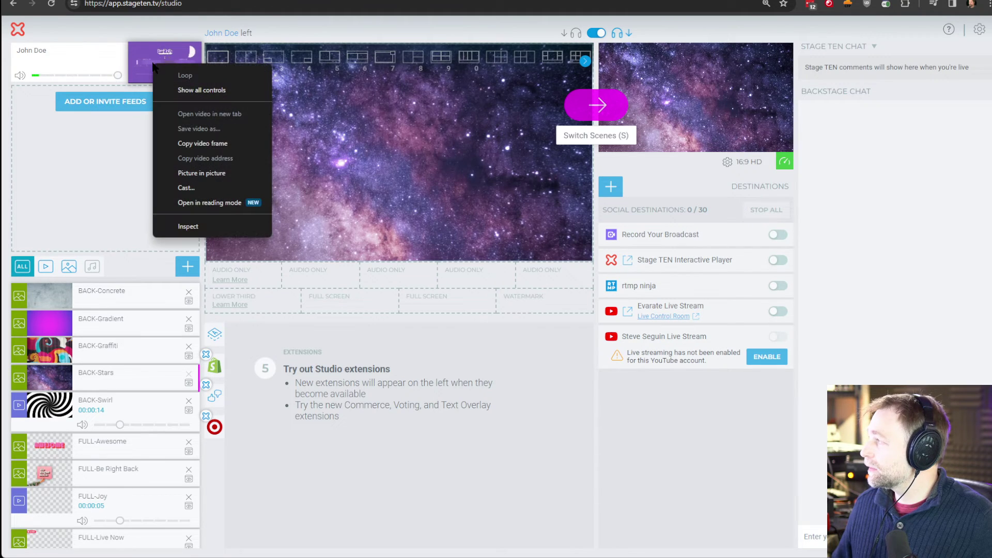
click(141, 117)
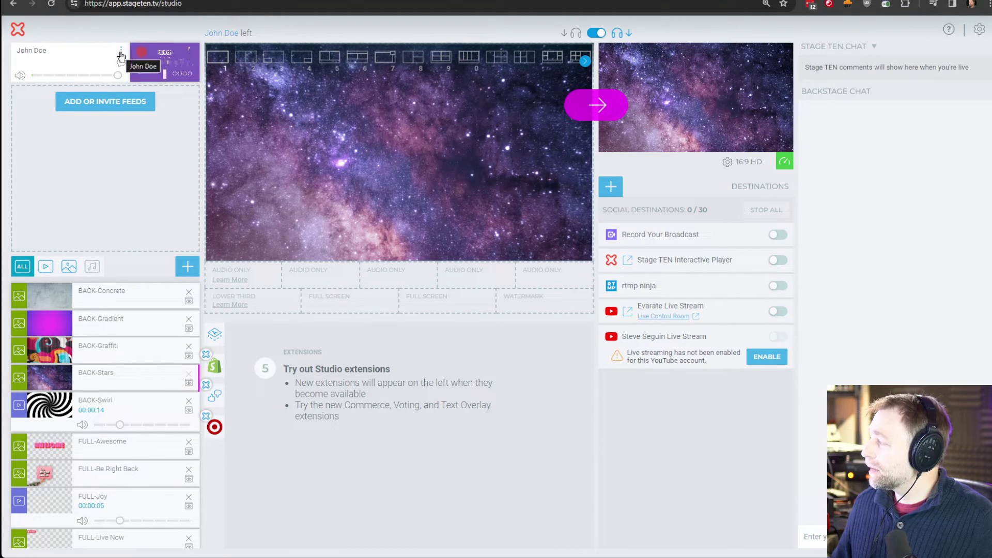
click(121, 53)
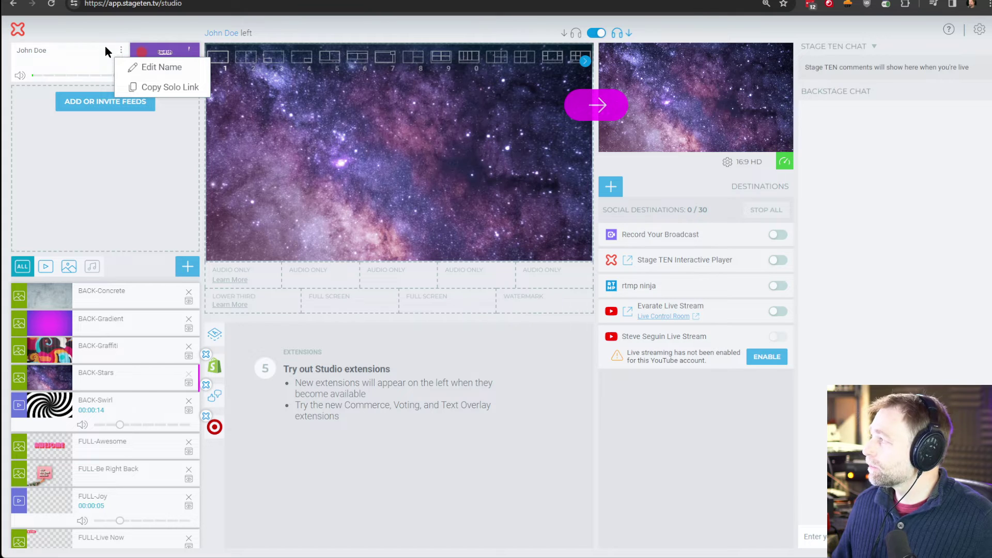
click(121, 52)
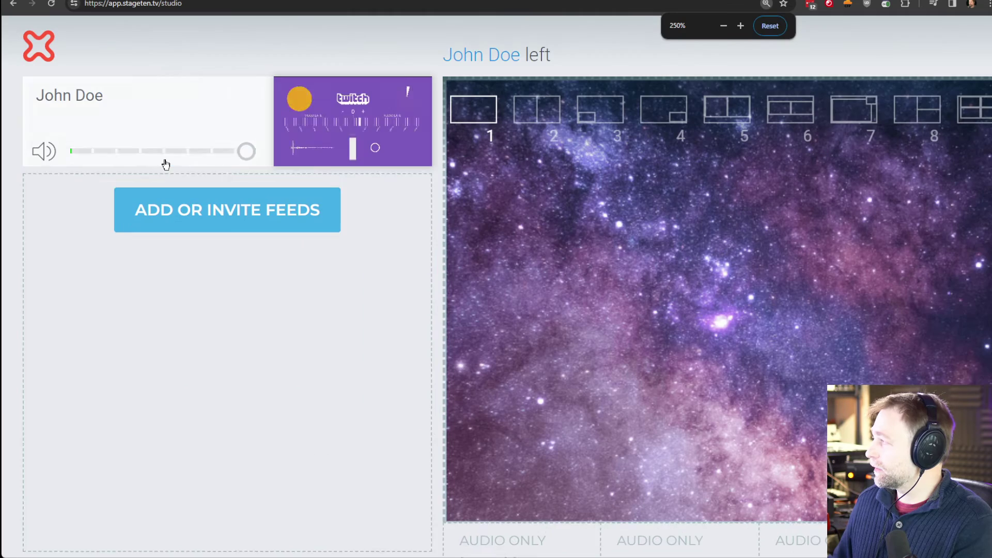
key(ctrl+plus)
key(ctrl+plus)
key(ctrl+plus)
key(ctrl+plus)
key(ctrl+plus)
key(ctrl+plus)
click(251, 86)
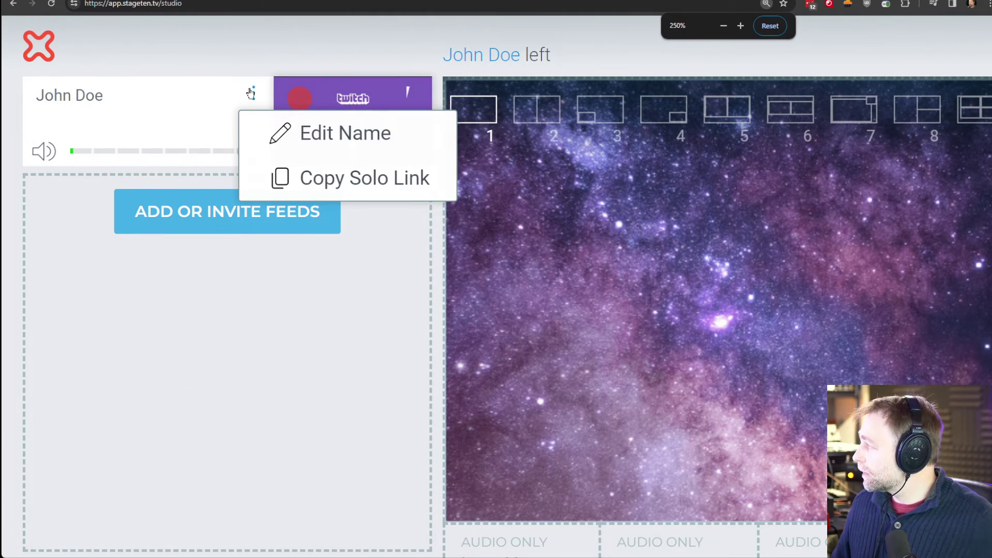
click(334, 181)
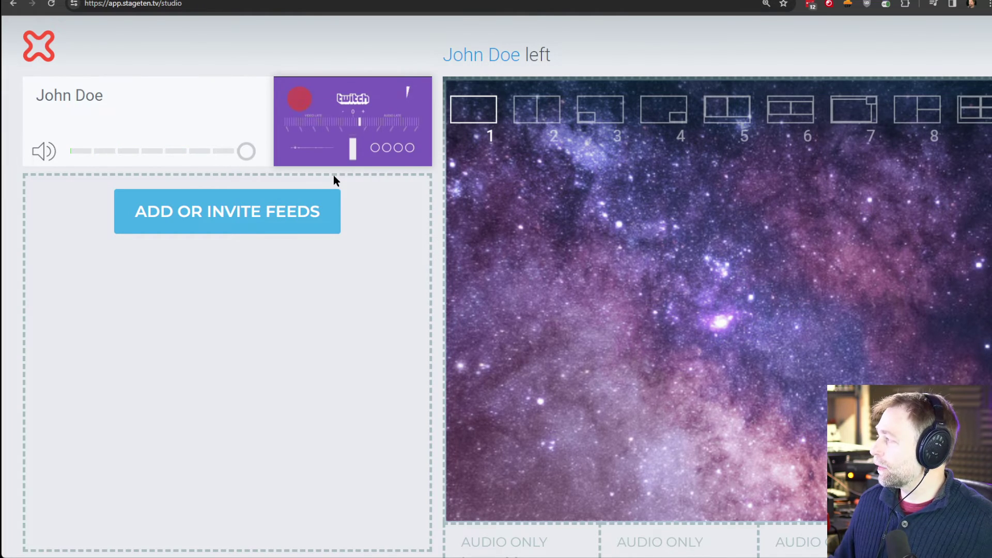
key(ctrl+minus)
key(ctrl+minus)
key(ctrl+minus)
key(ctrl+minus)
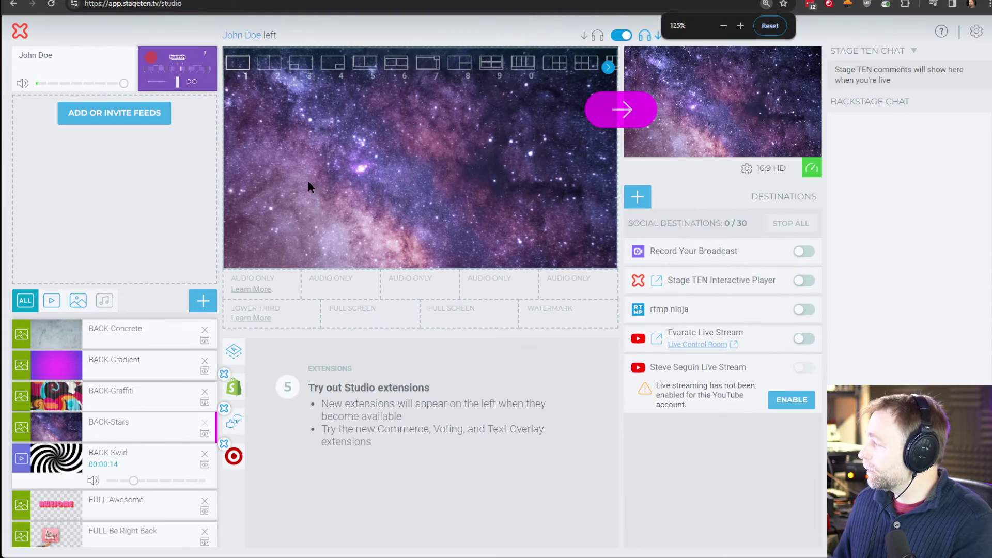
key(ctrl+minus)
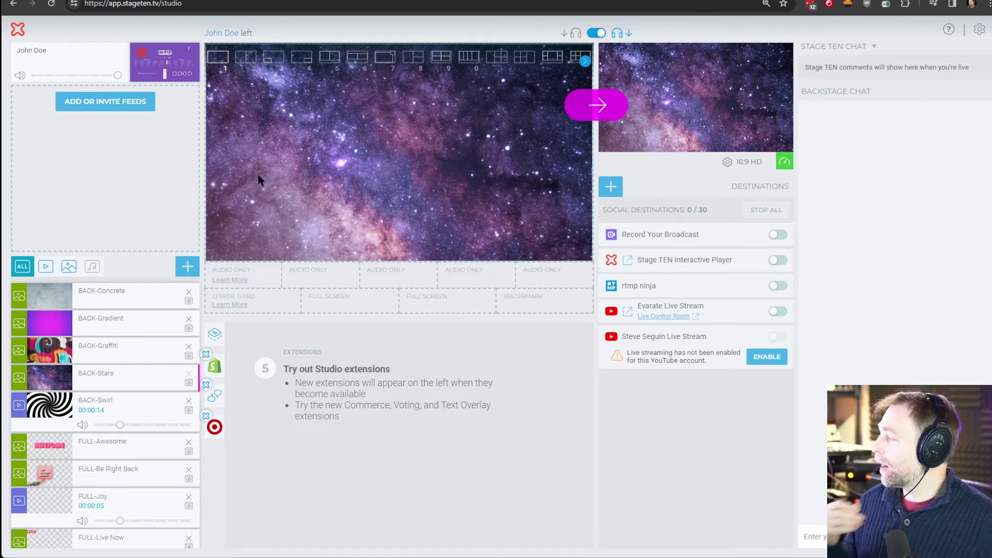
key(ctrl+plus)
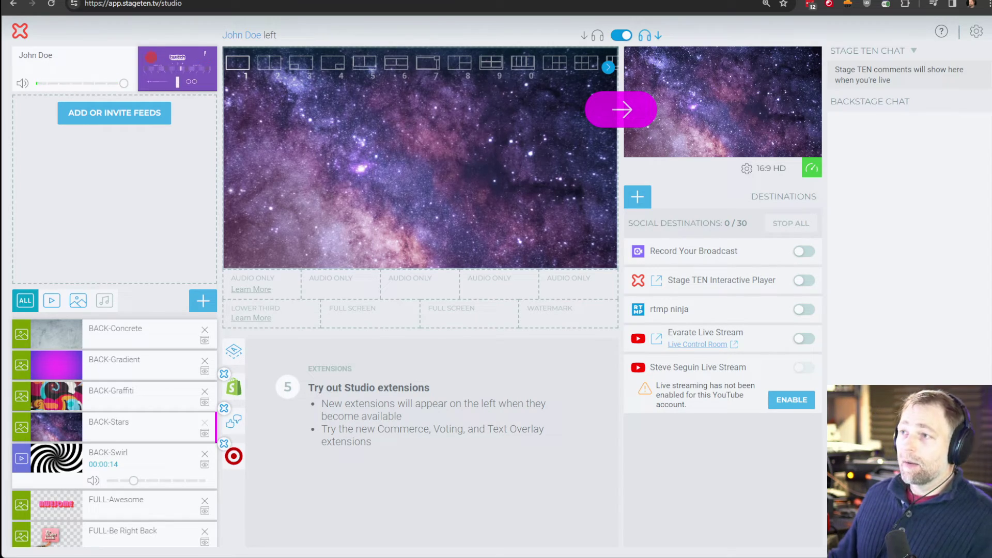
- Add a 1280×720 Browser source showing the solo viewer URL to cutscene2
key(alt+Tab)
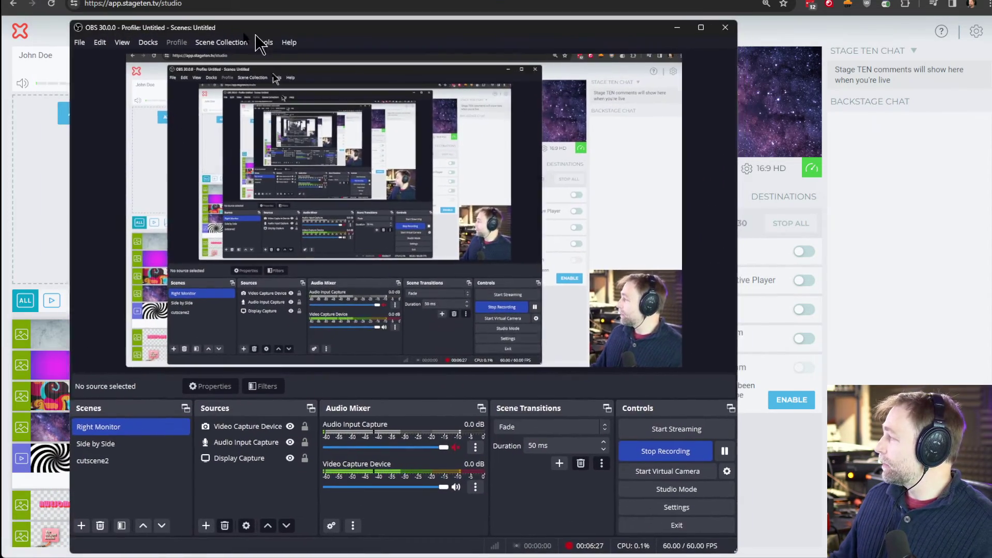
key(alt+Tab)
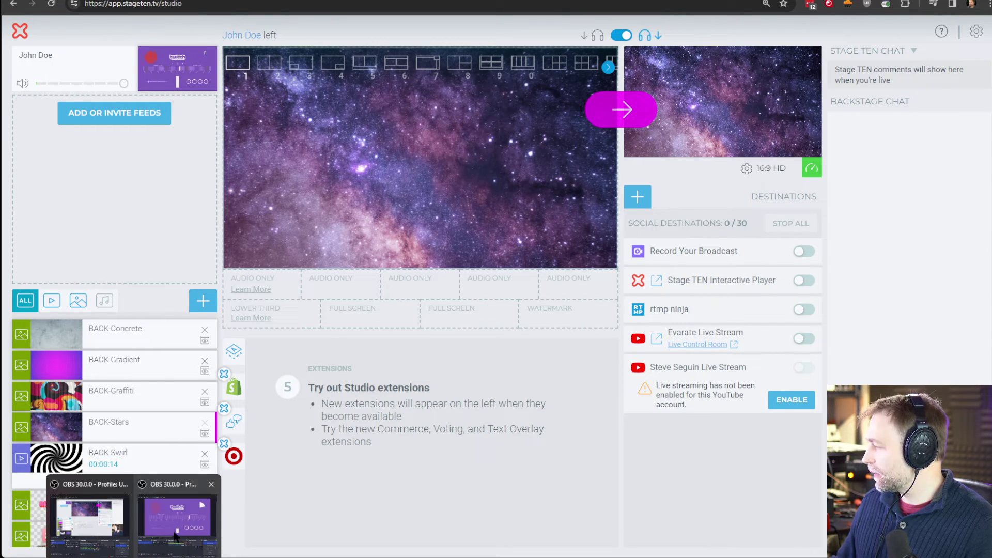
click(93, 522)
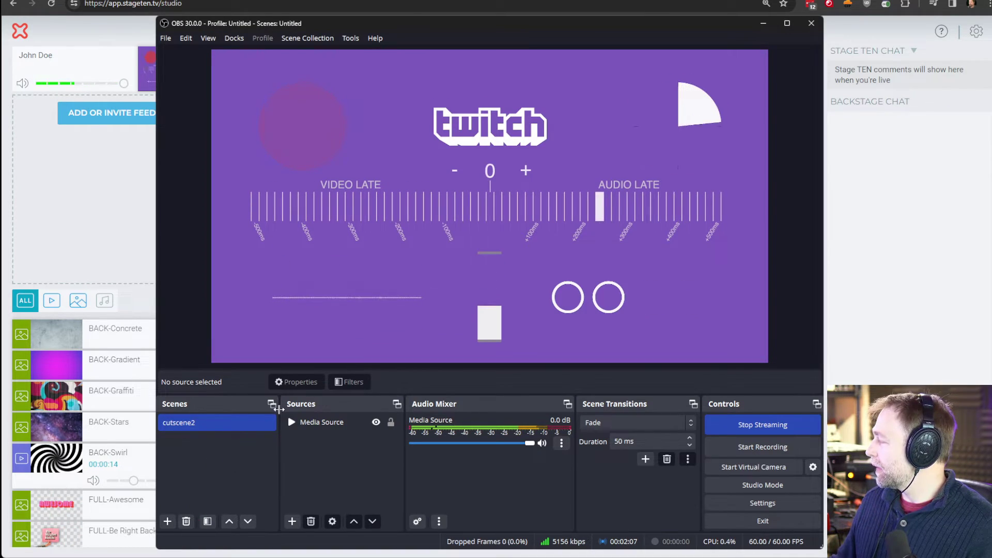
click(292, 523)
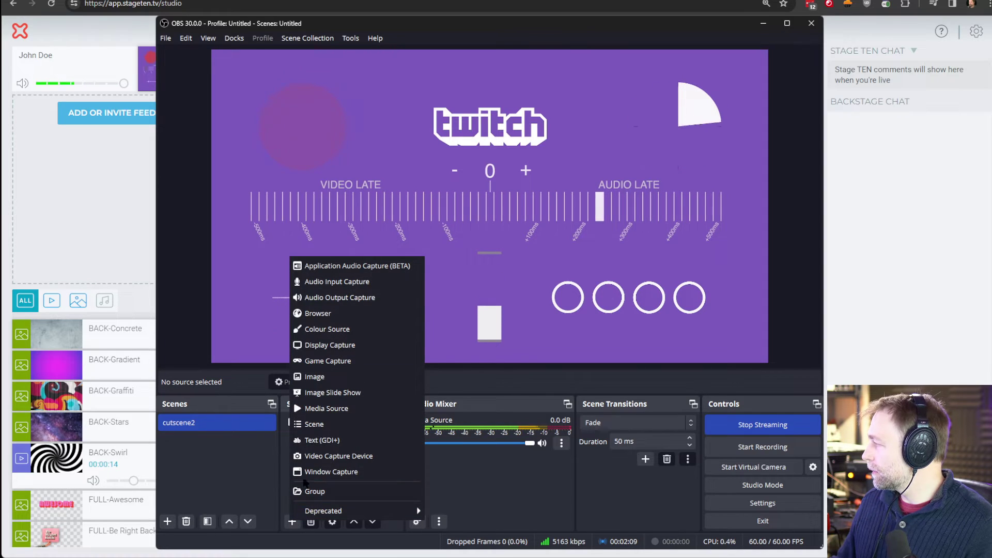
click(341, 319)
key(Return)
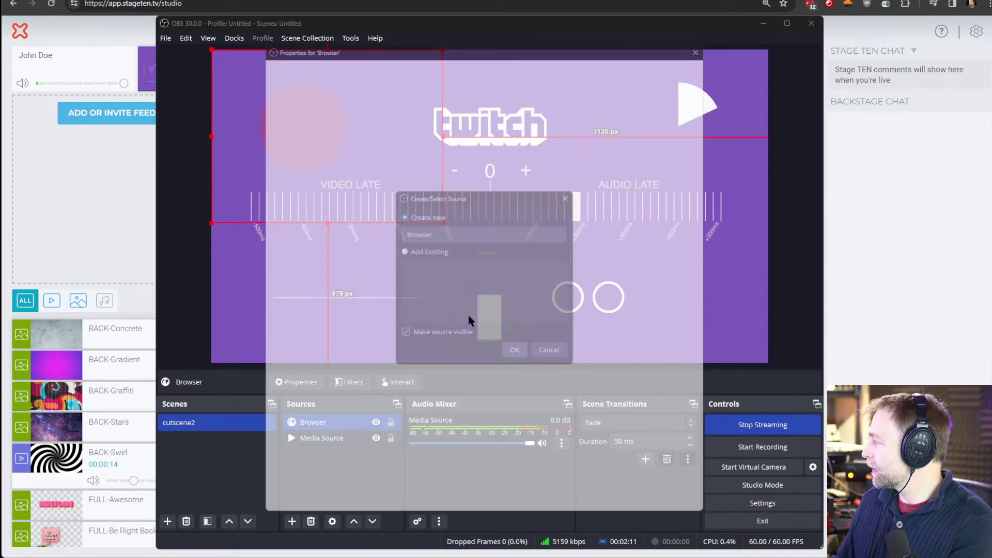
triple_click(429, 306)
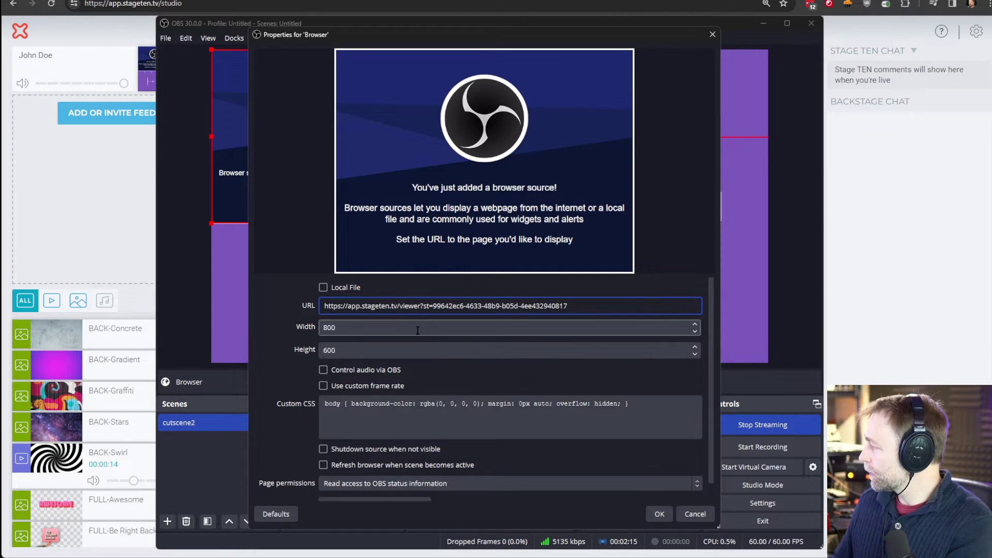
double_click(407, 327)
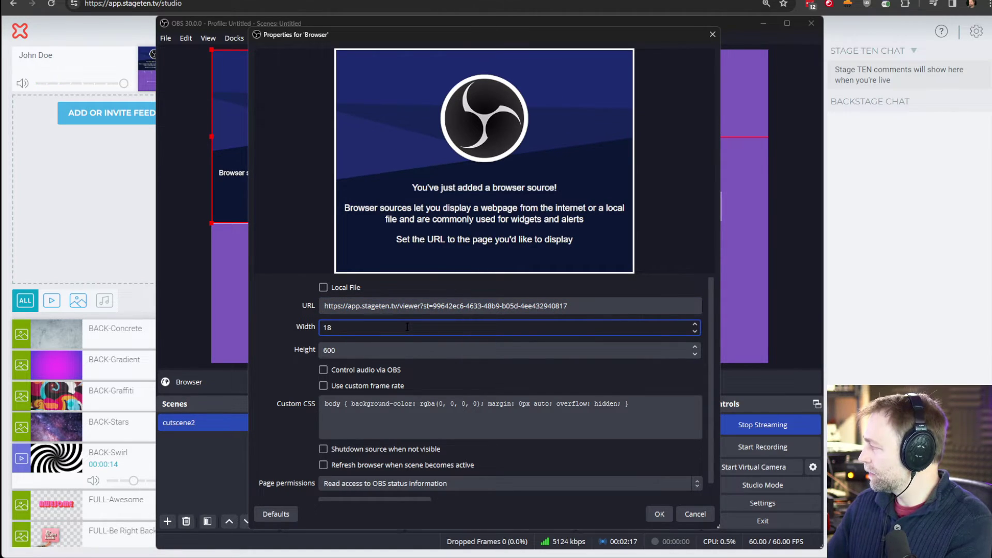
key(Tab)
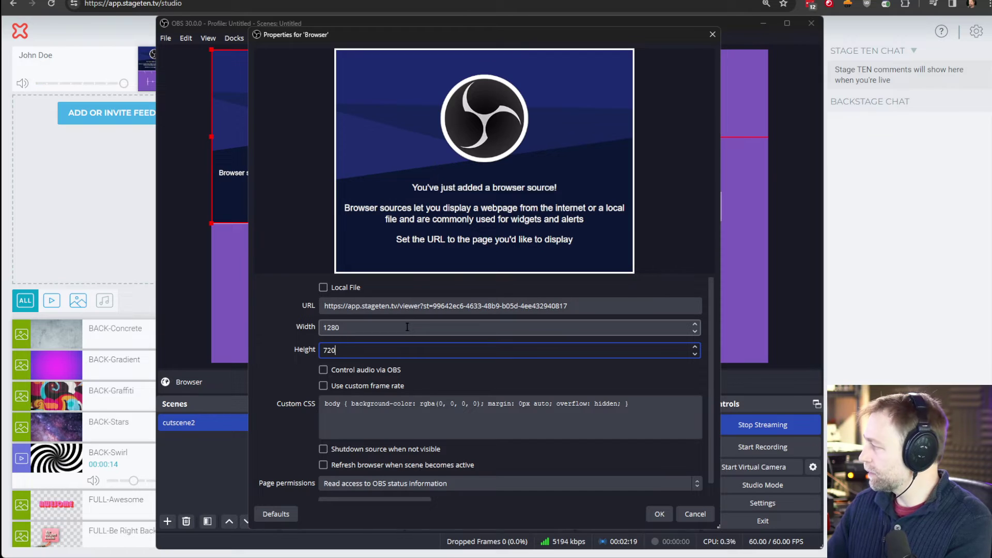
click(660, 514)
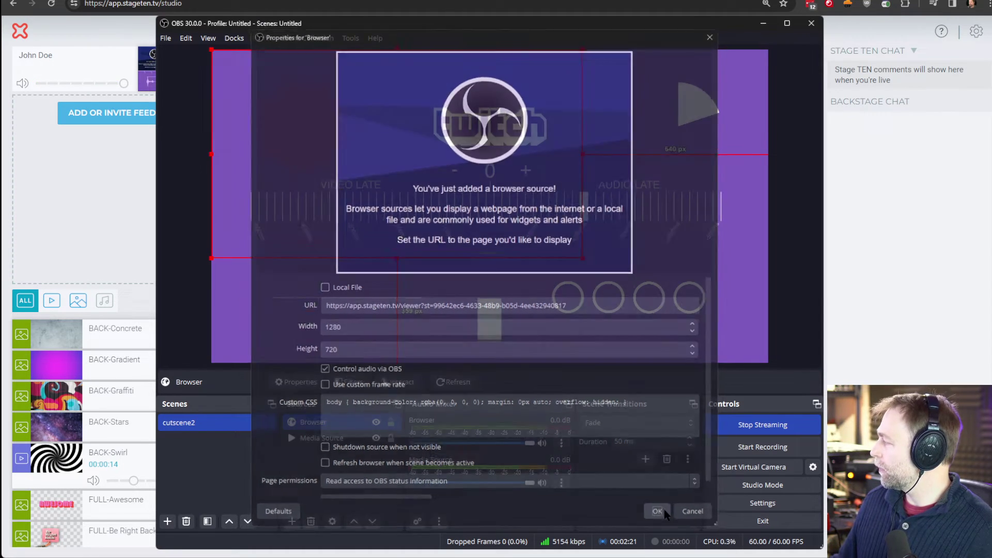
- Drag the browser source into place in the OBS preview, checking the Stage TEN feed
drag(415, 217, 495, 259)
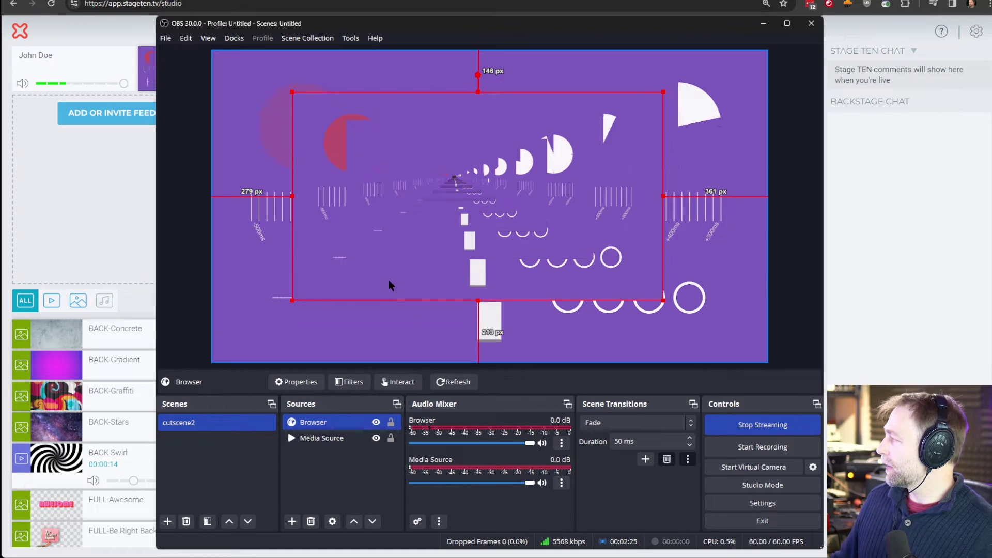
drag(421, 234, 360, 281)
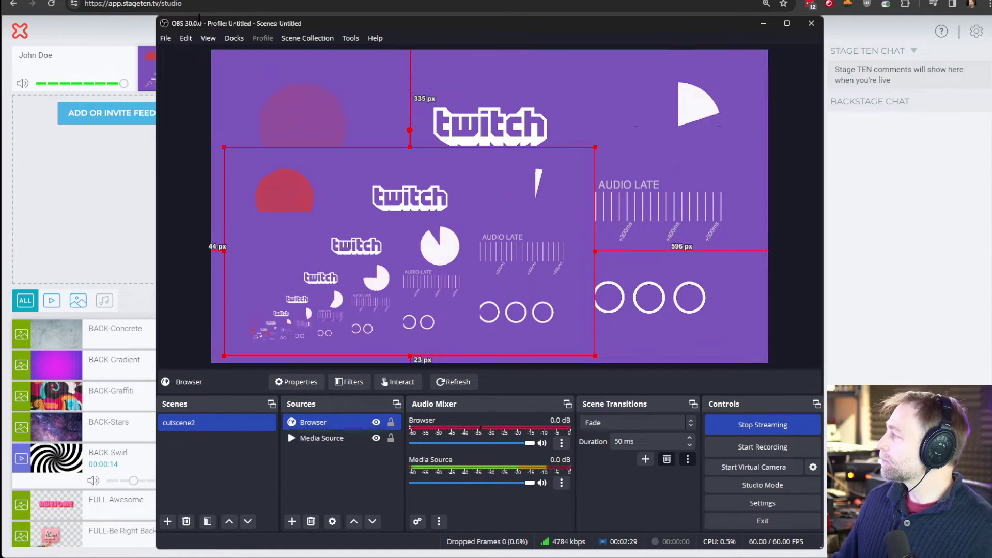
key(alt+Tab)
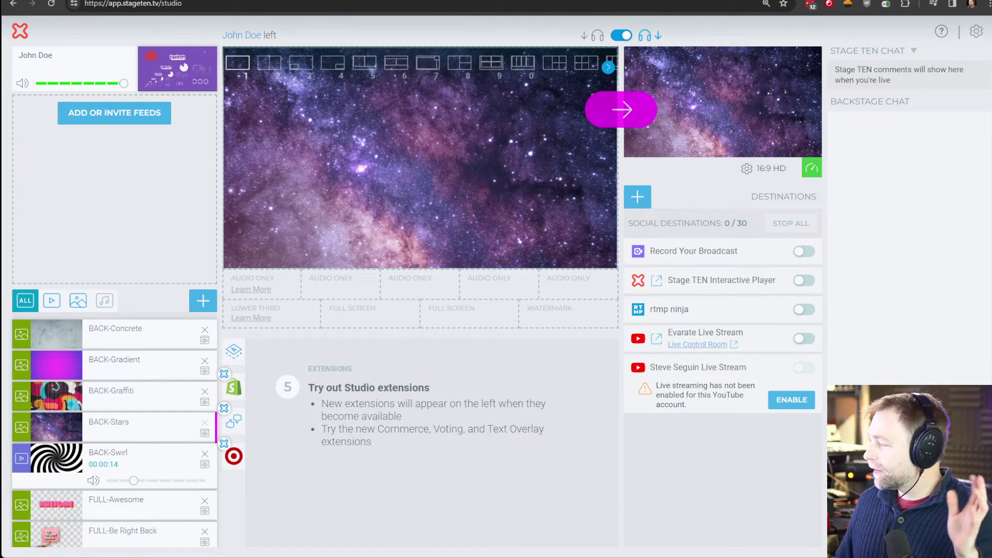
click(134, 555)
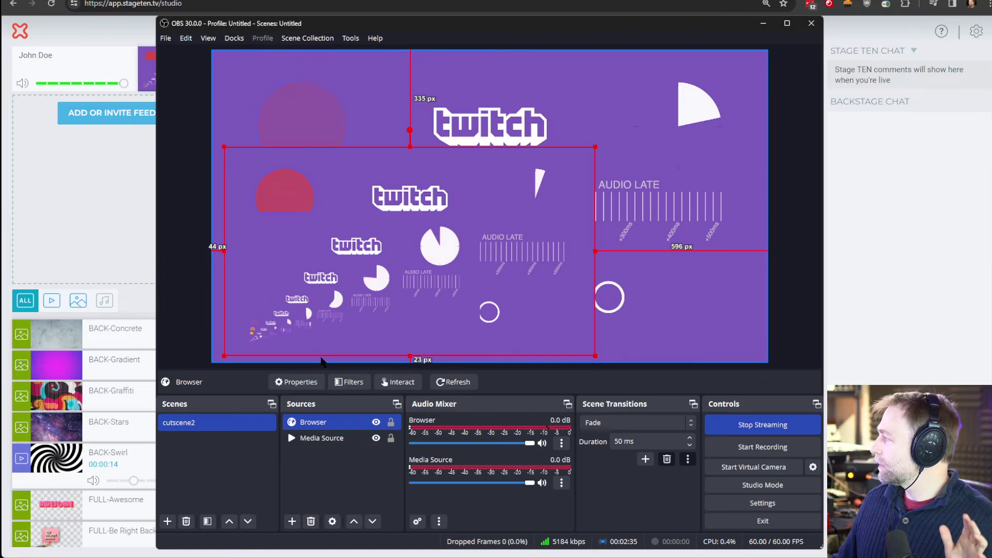
drag(362, 288, 368, 243)
- Open the copied viewer link in a new tab and mute that site's sound
key(alt+Tab)
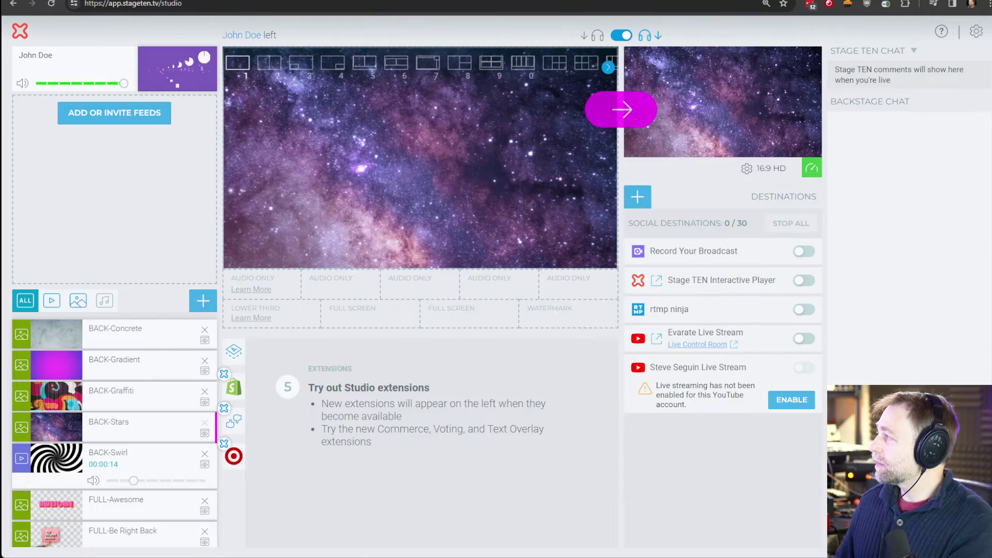
key(ctrl+t)
key(ctrl+v)
key(Return)
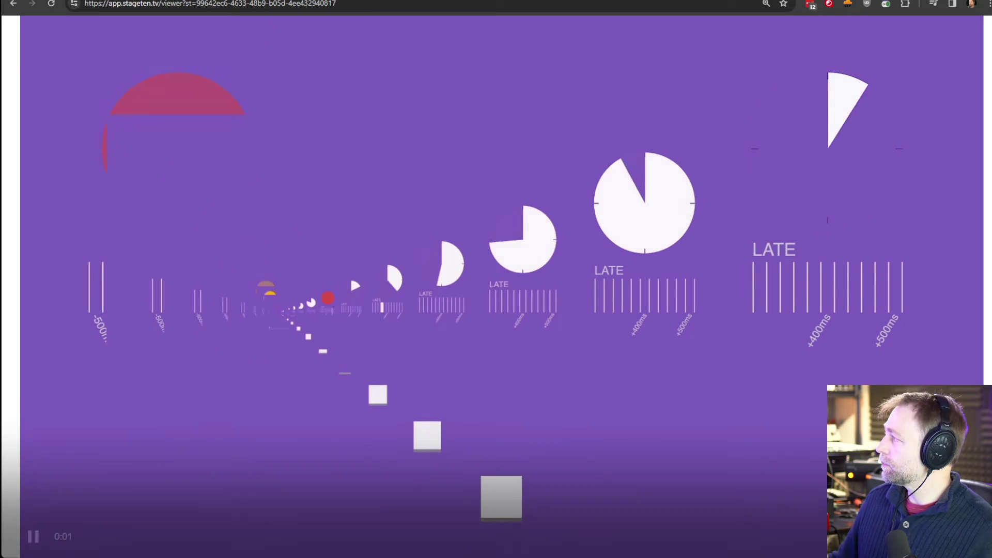
right_click(217, 17)
right_click(196, 1)
click(243, 104)
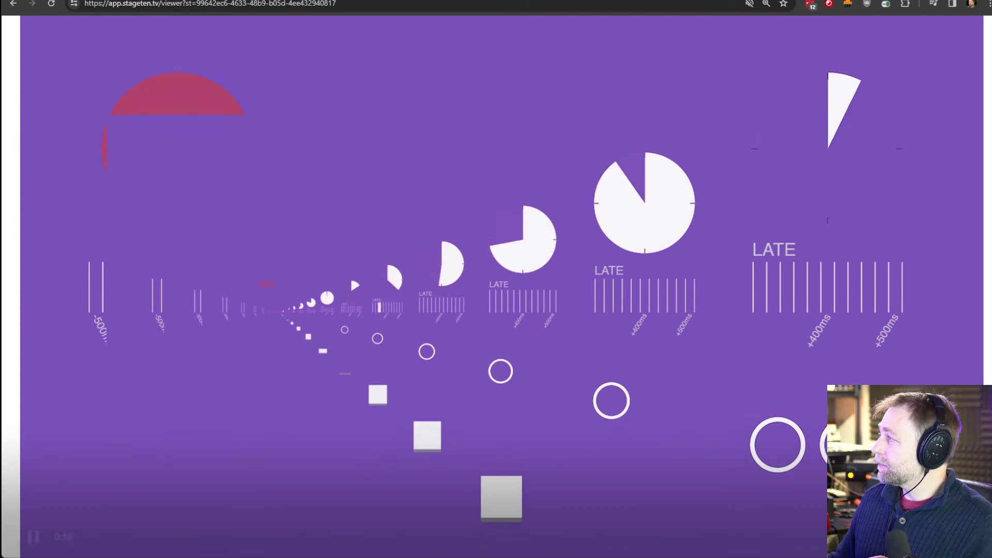
key(ctrl+w)
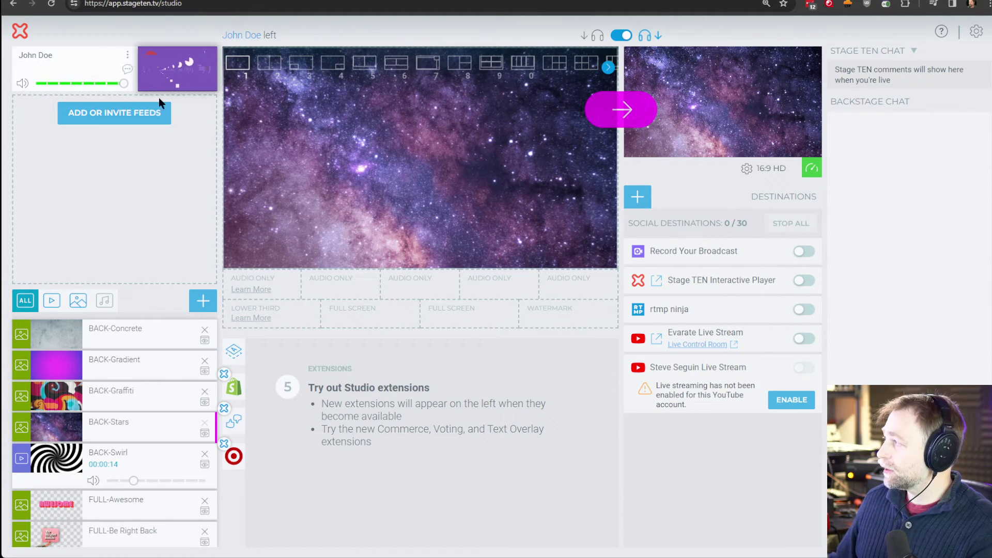
- Choose the 2x2 grid layout and fill all four slots with the OBS guest feed
click(126, 57)
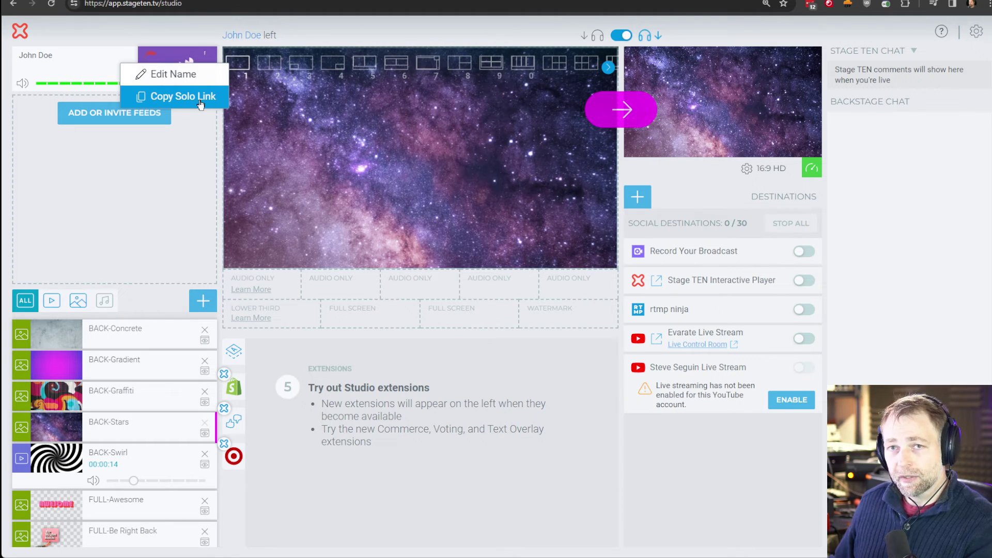
click(187, 159)
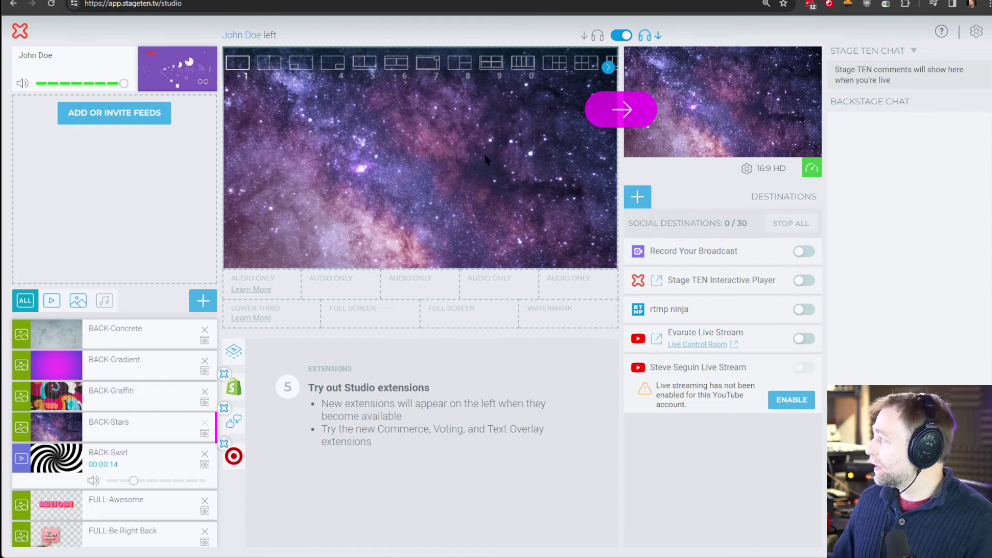
click(554, 63)
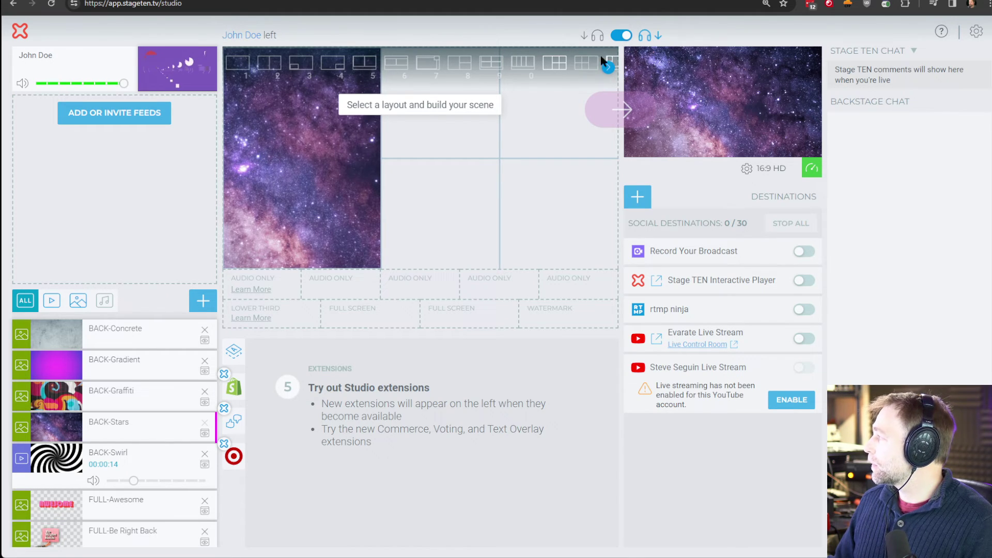
click(524, 65)
click(487, 73)
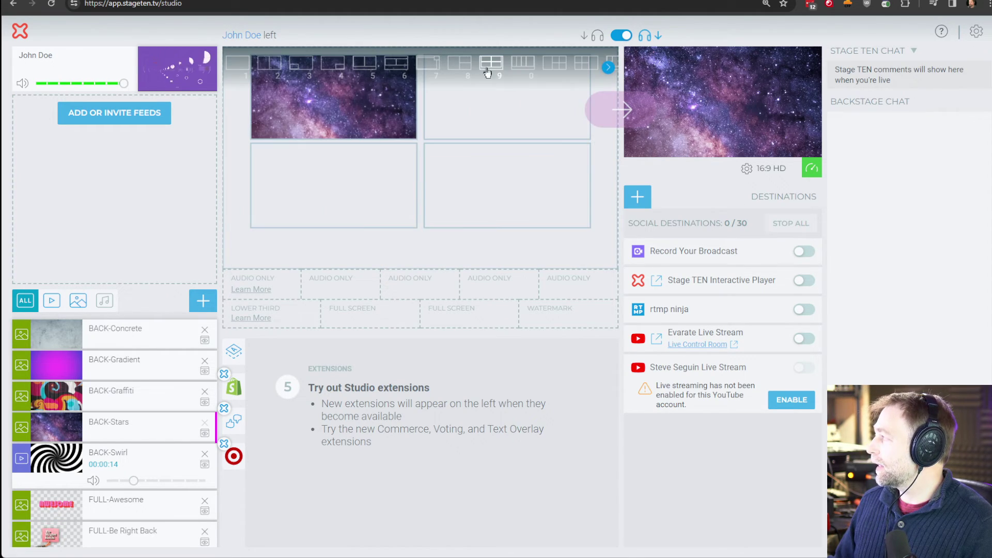
click(176, 85)
click(200, 81)
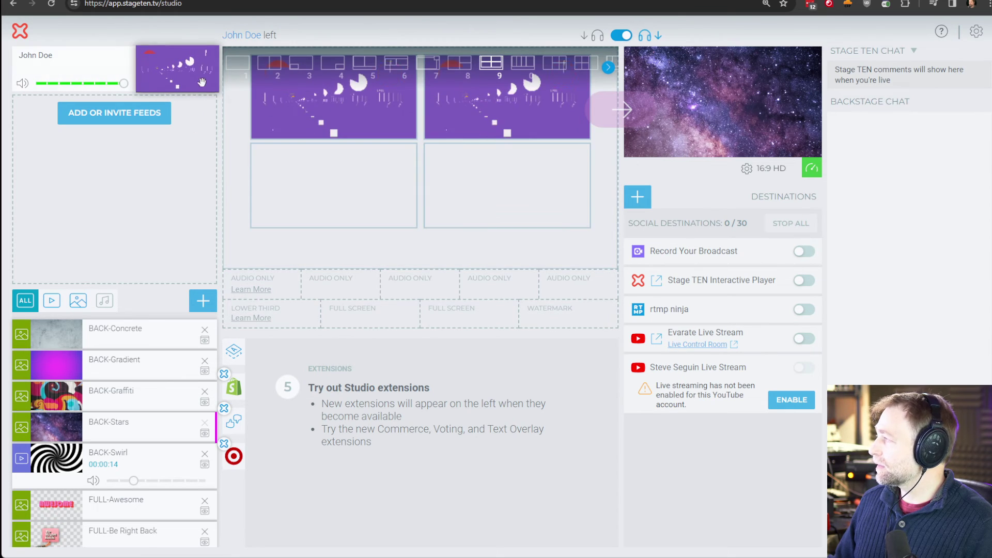
click(201, 81)
click(186, 78)
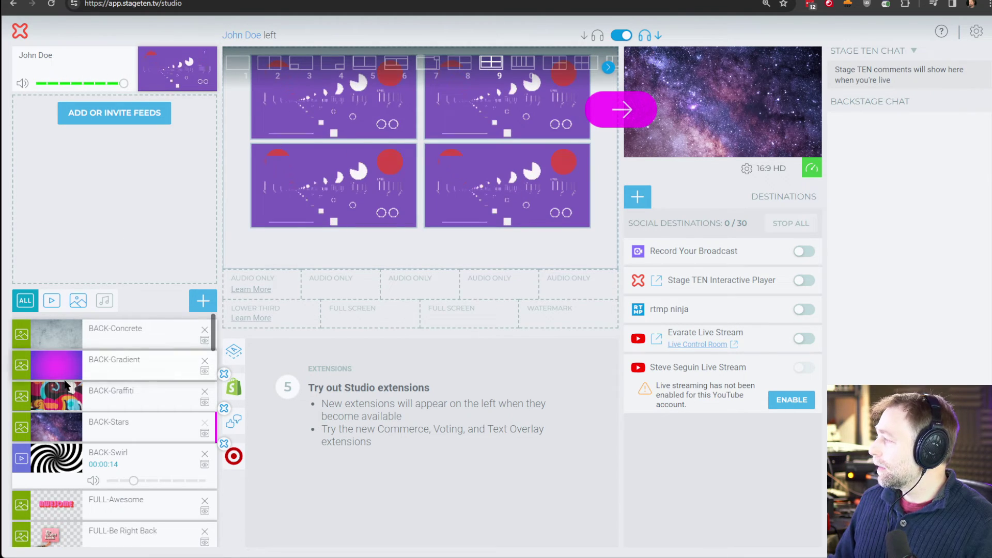
- Set BACK-Gradient as the stage background and send the layout to the live program
drag(62, 375, 362, 238)
click(620, 116)
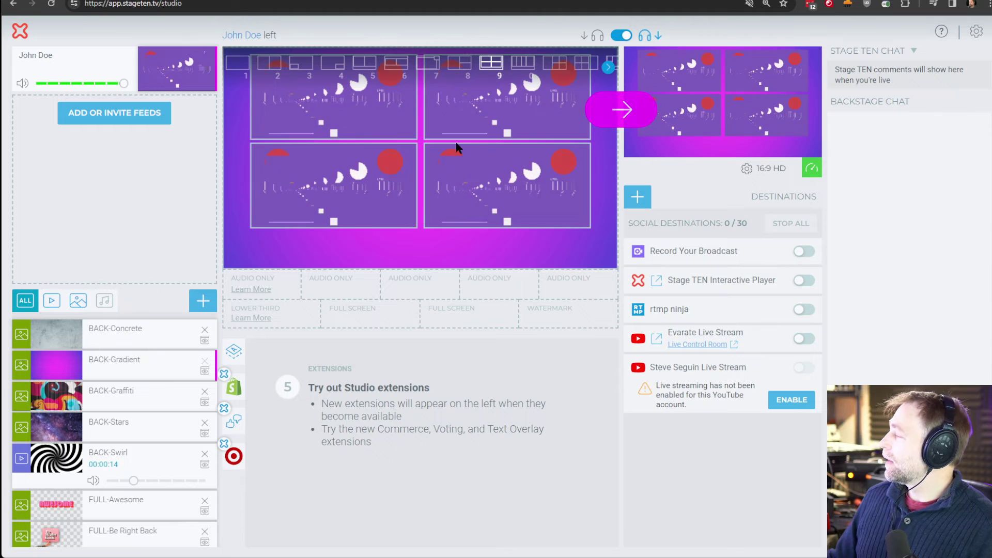
key(ctrl+Tab)
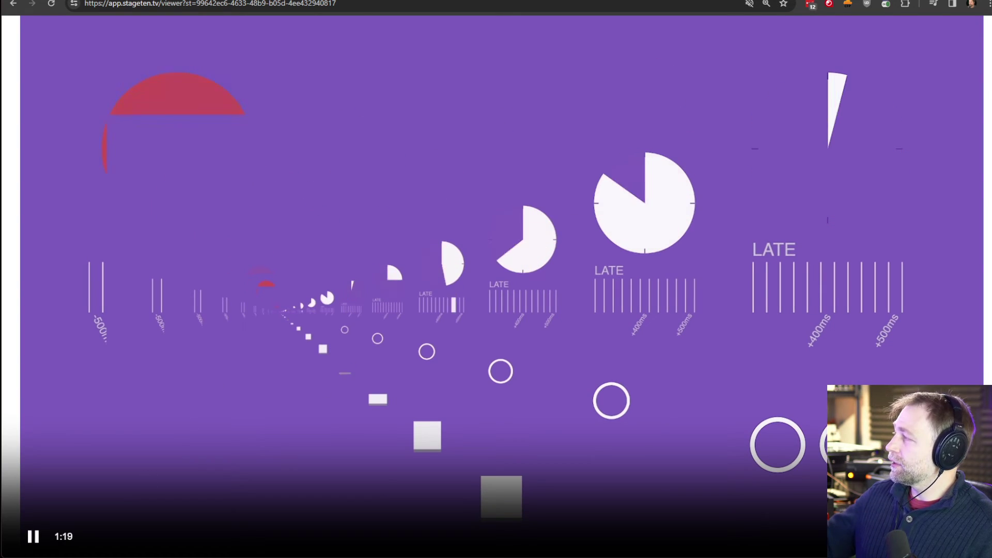
key(ctrl+Tab)
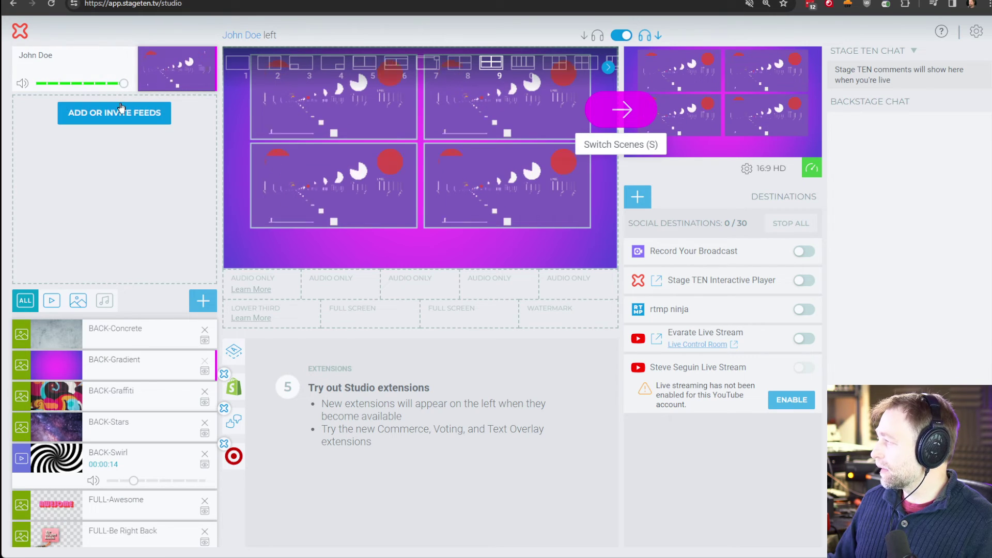
- Open a fresh invite link in a new tab, enter a guest name, and join with Camera & Mic
click(121, 111)
click(343, 151)
key(ctrl+t)
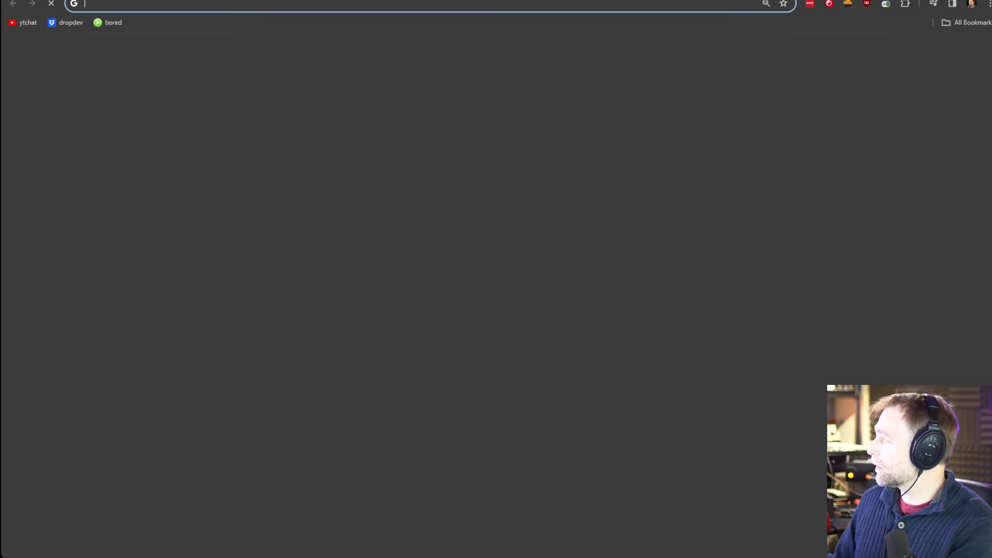
key(ctrl+v)
key(Return)
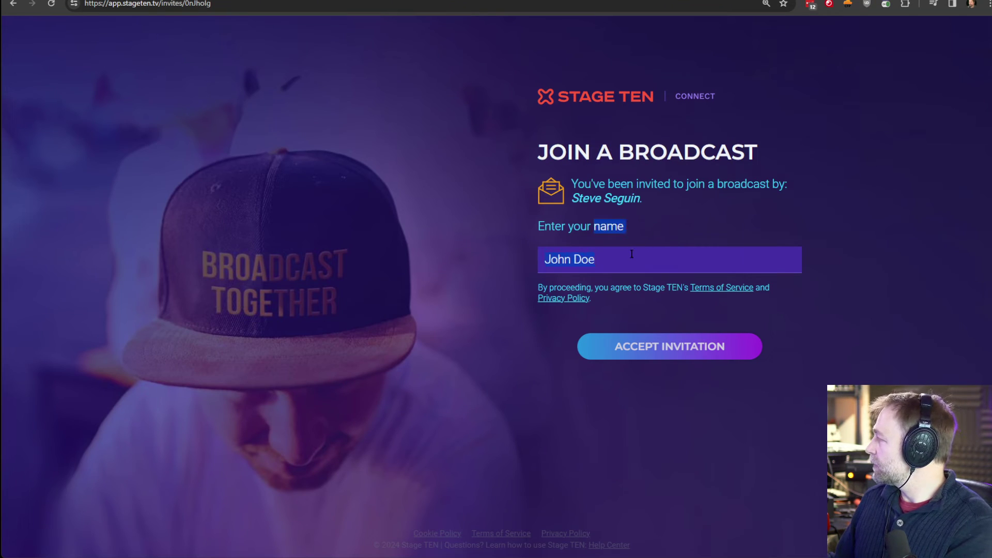
click(631, 254)
text(fff)
click(623, 346)
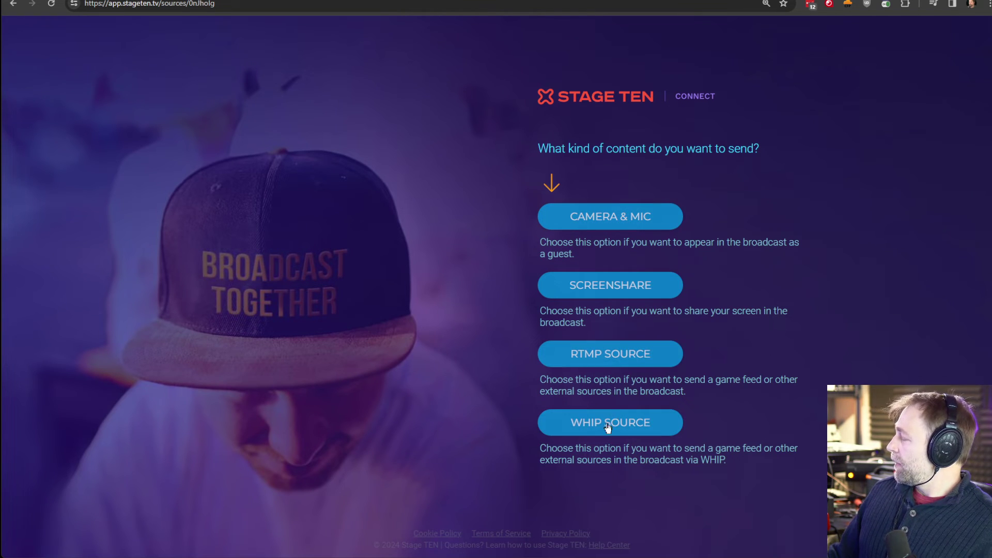
click(614, 218)
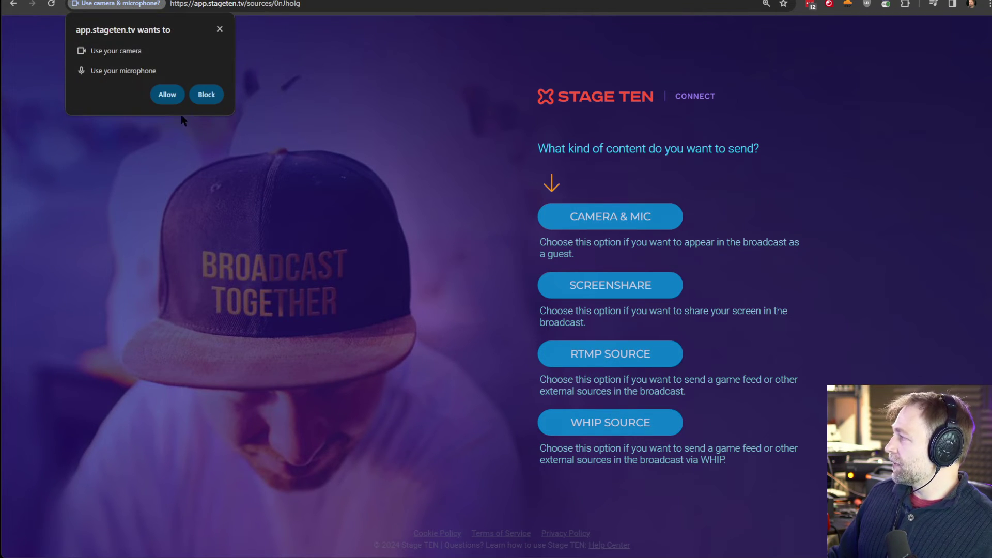
click(167, 95)
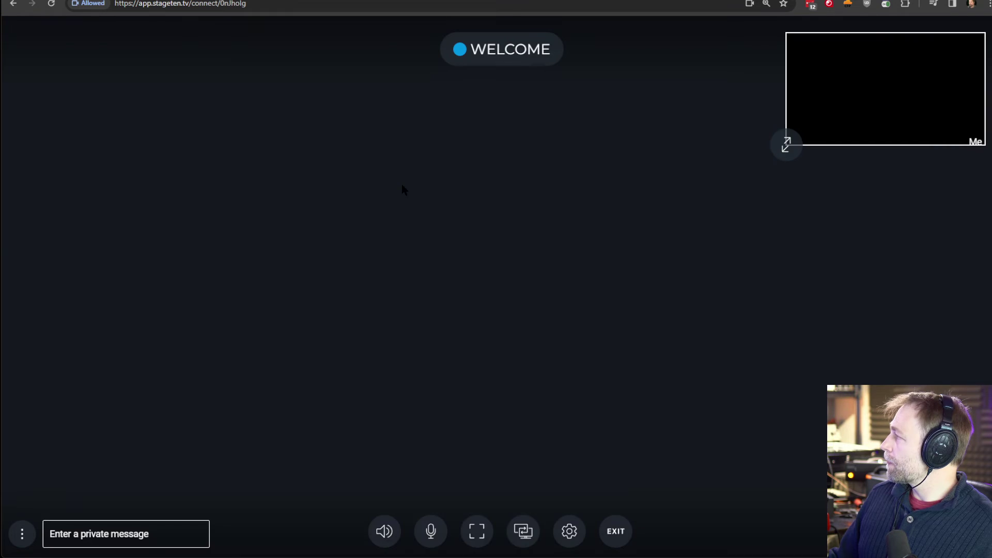
- Place the new camera guest in layout slot 1 and push the layout live
key(alt+Tab)
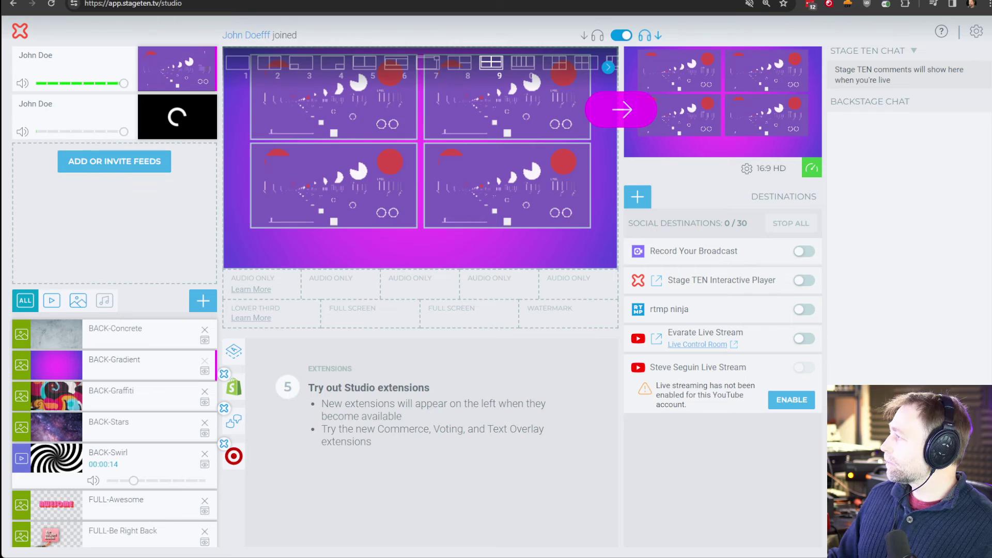
drag(178, 117, 225, 142)
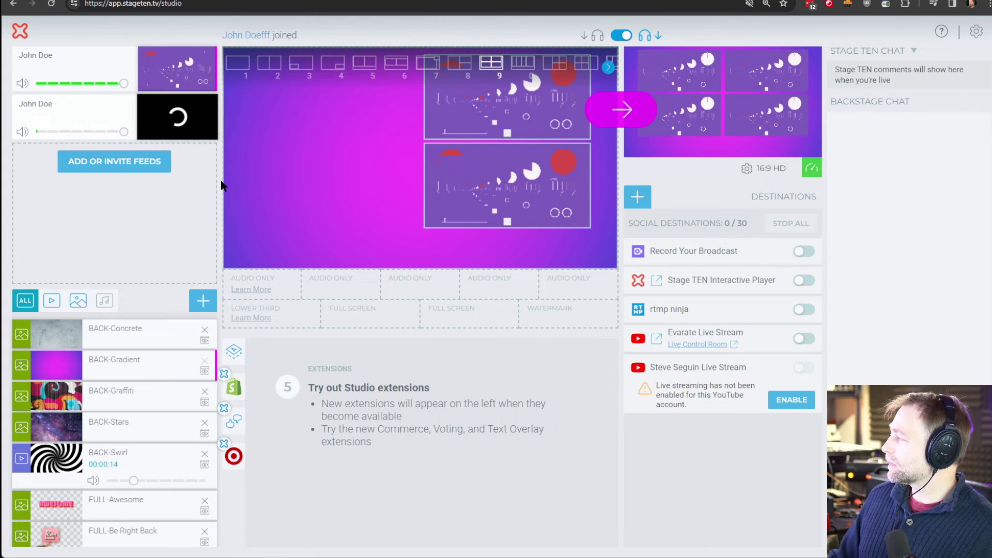
click(622, 109)
key(alt+Tab)
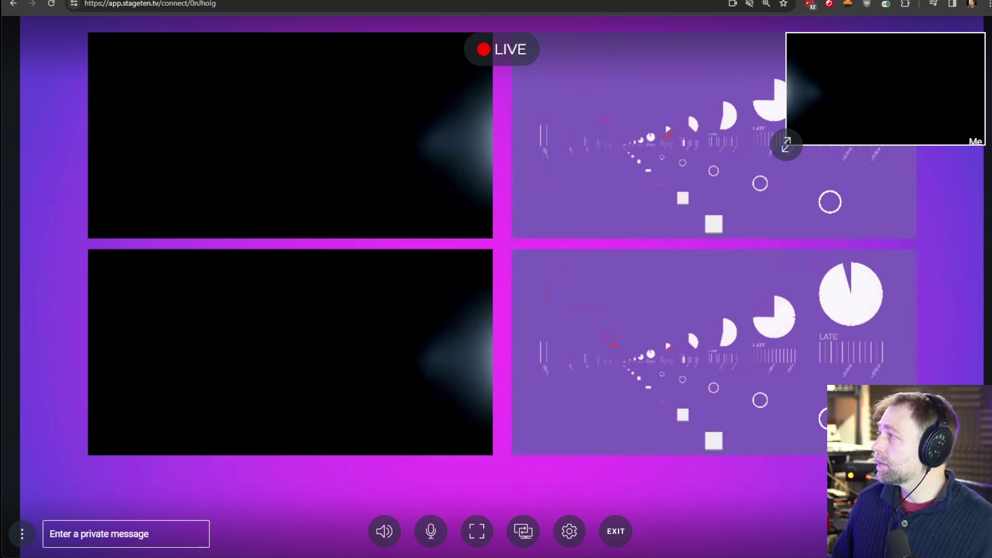
key(alt+Tab)
- Copy the second guest's solo link and paste it as the OBS Browser source URL
click(127, 104)
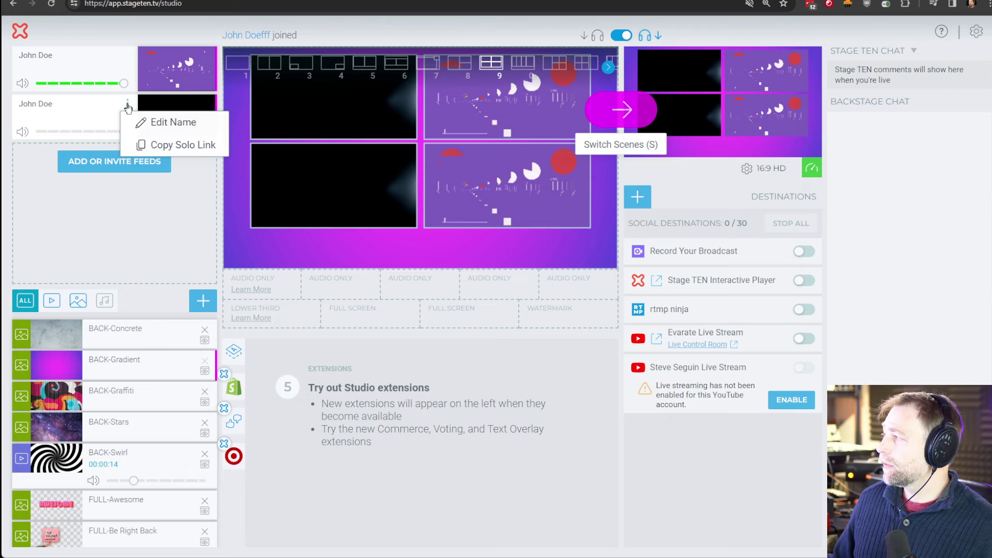
click(155, 144)
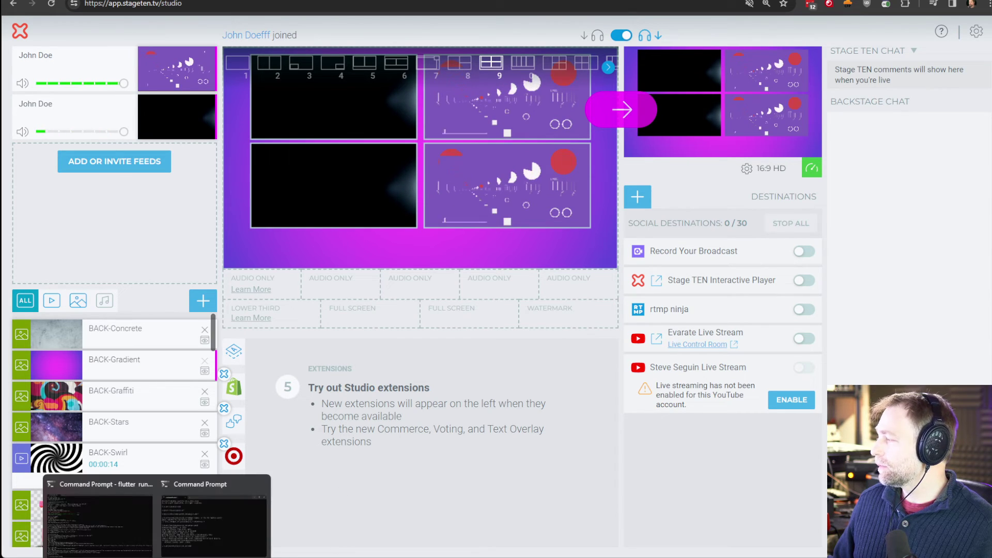
click(228, 506)
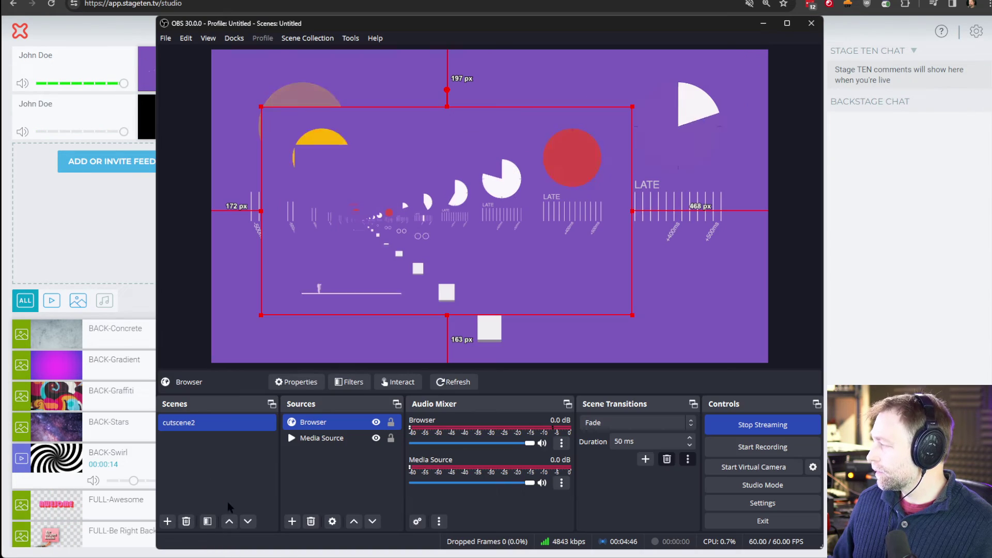
double_click(337, 421)
key(ctrl+a)
key(ctrl+v)
click(664, 520)
click(330, 481)
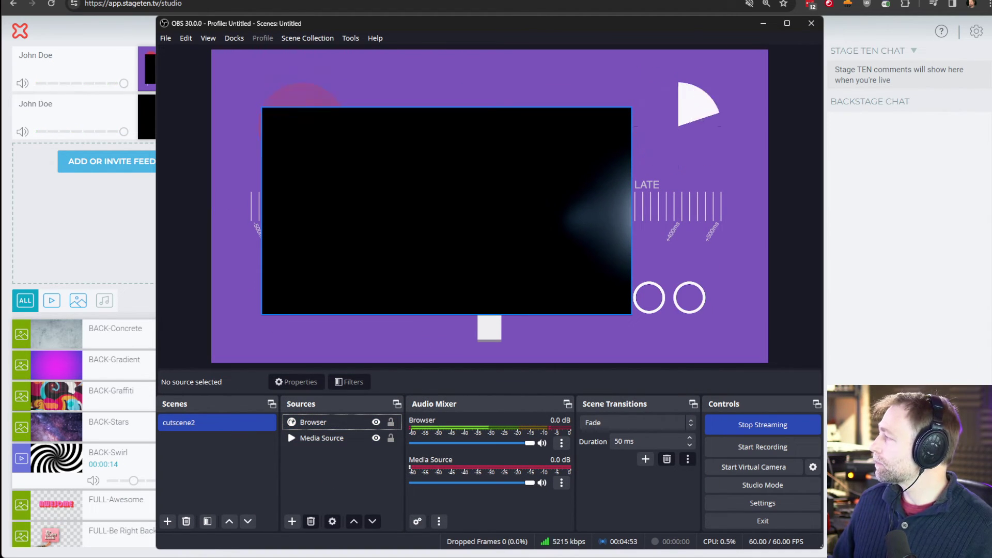
- Return to the Stage TEN studio and open the public channel player page
key(alt+Tab)
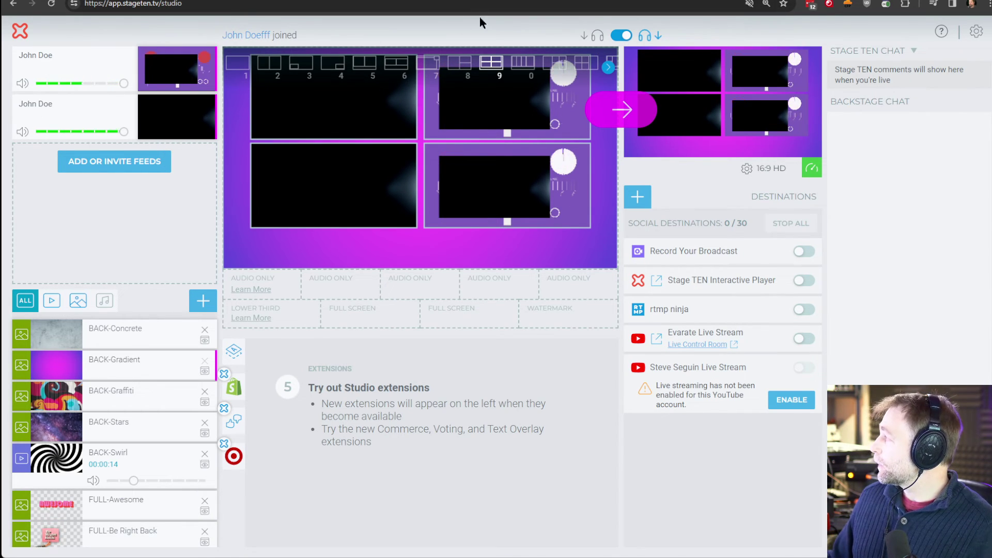
click(656, 284)
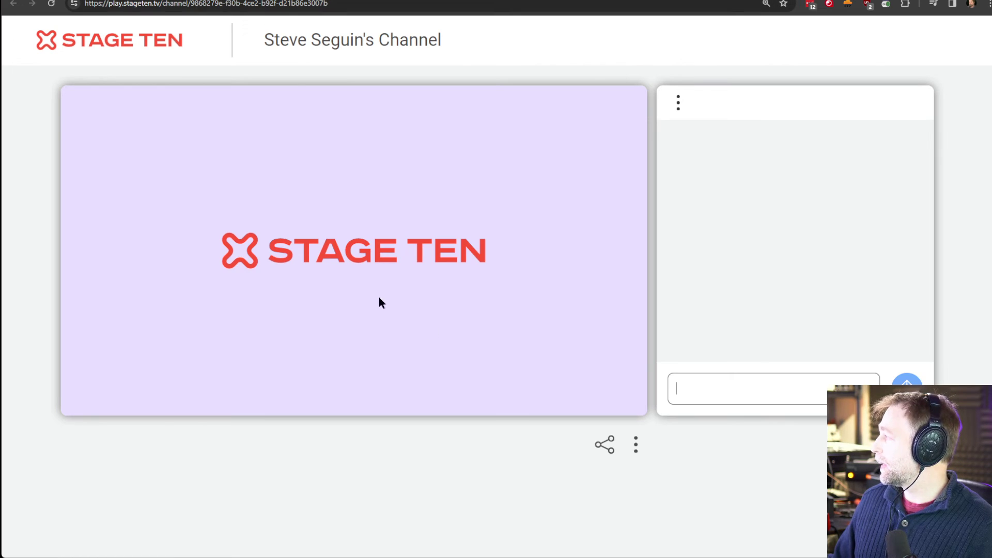
right_click(350, 209)
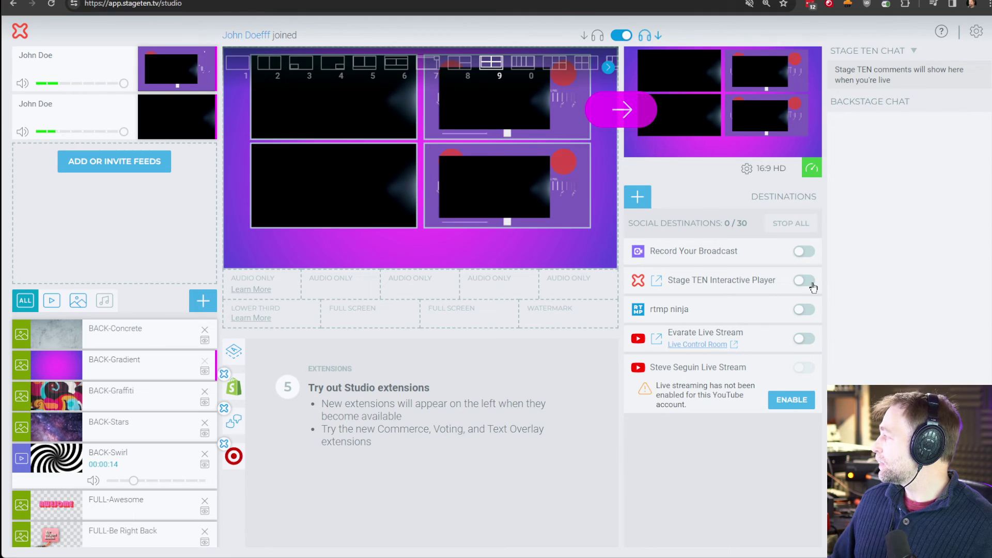
- Go live on the Stage TEN Interactive Player and unmute the guest's connect page
click(804, 281)
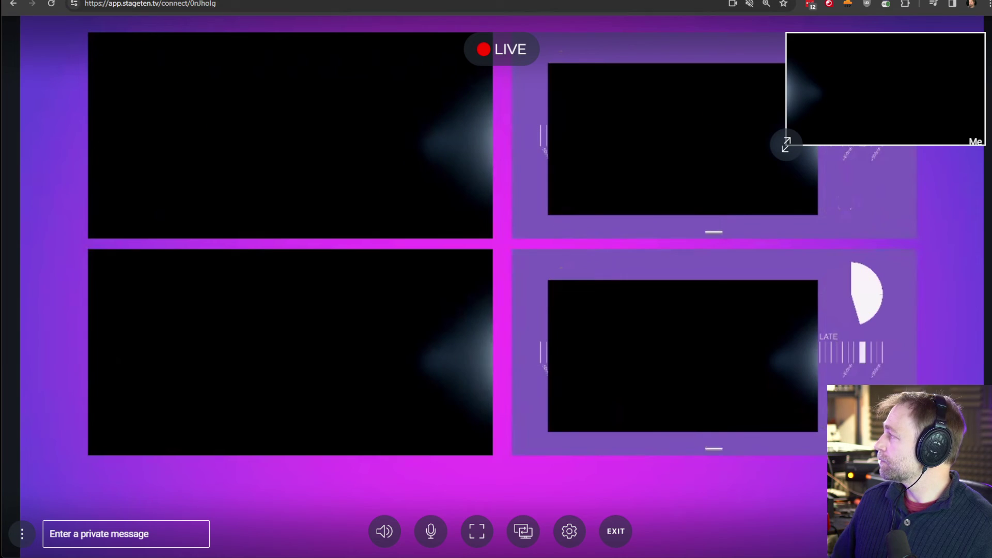
click(439, 1)
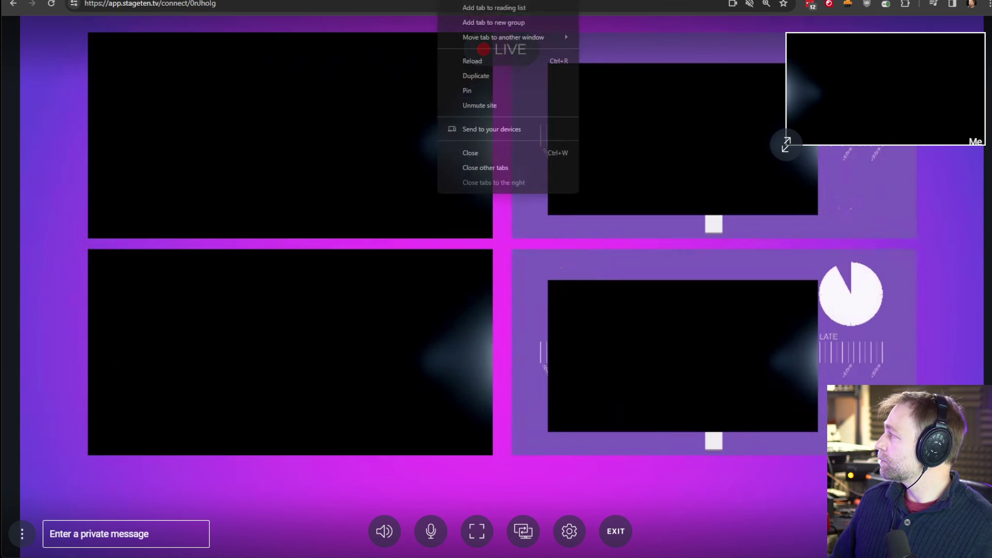
right_click(439, 1)
click(481, 106)
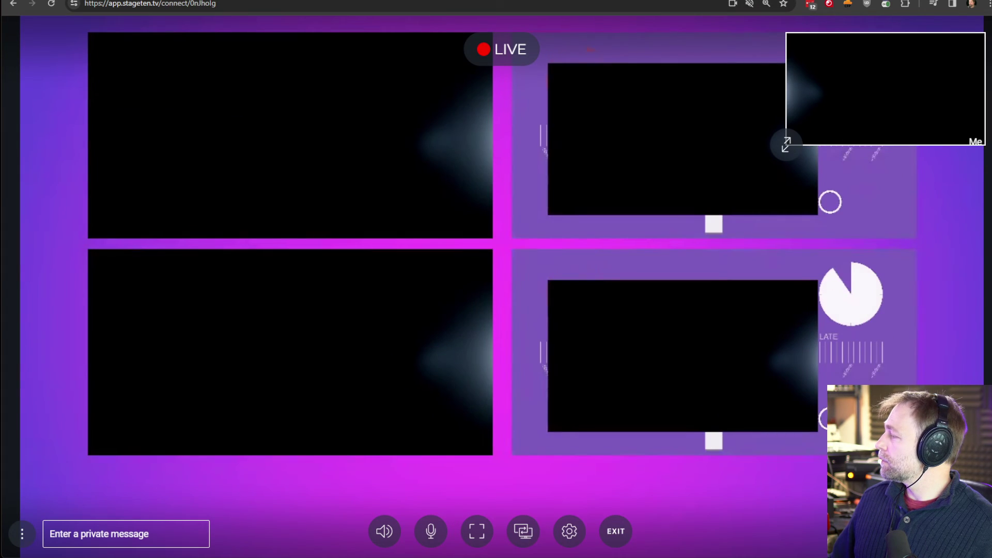
- Send the private message 'fgsdgsdfg' from the guest page
click(148, 547)
text(fgsdgsdfg)
key(Return)
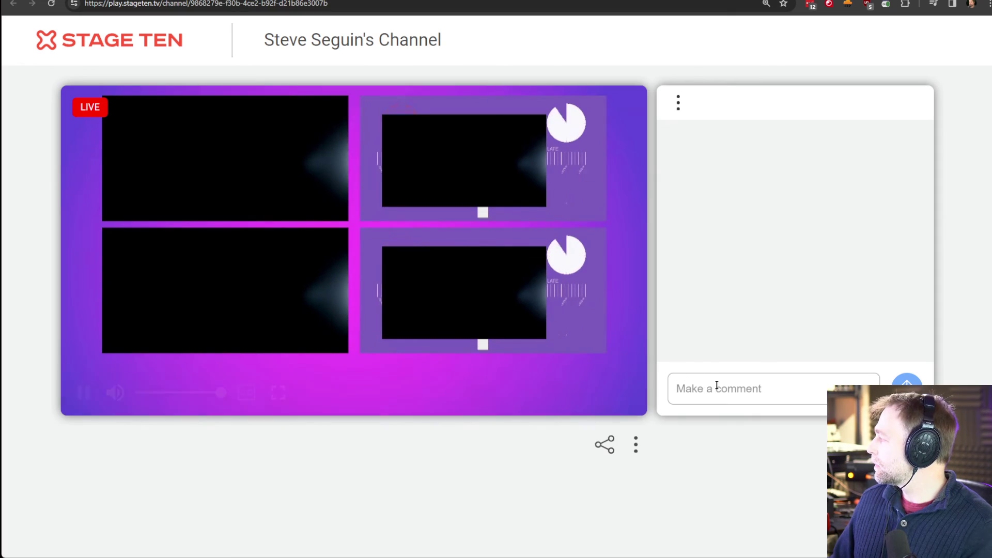
- Join the channel chat as 'steve', post 'asdfasdfasdf', and return to the studio
click(716, 387)
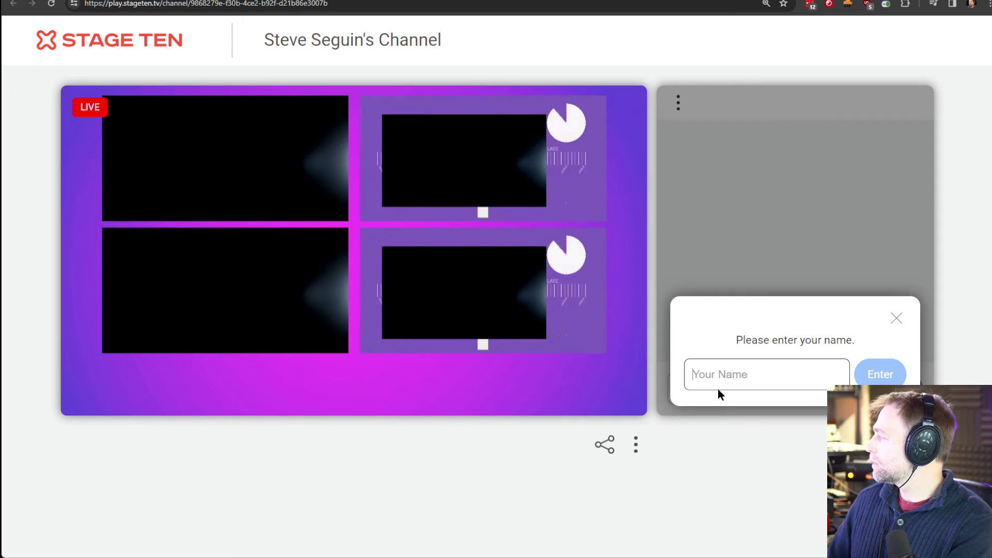
text(steve)
key(Return)
click(775, 380)
text(asdfasdfasd)
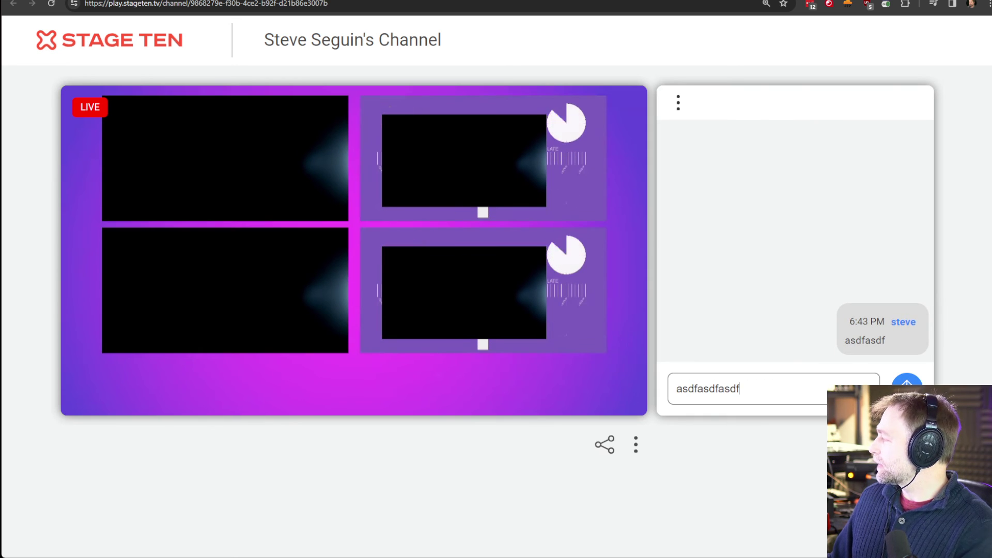
text(f)
key(Return)
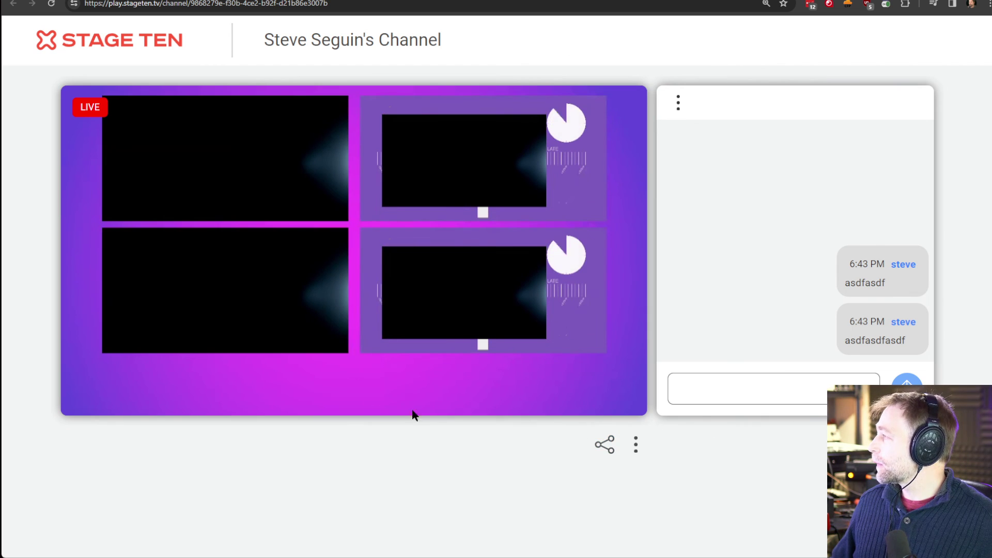
key(ctrl+Tab)
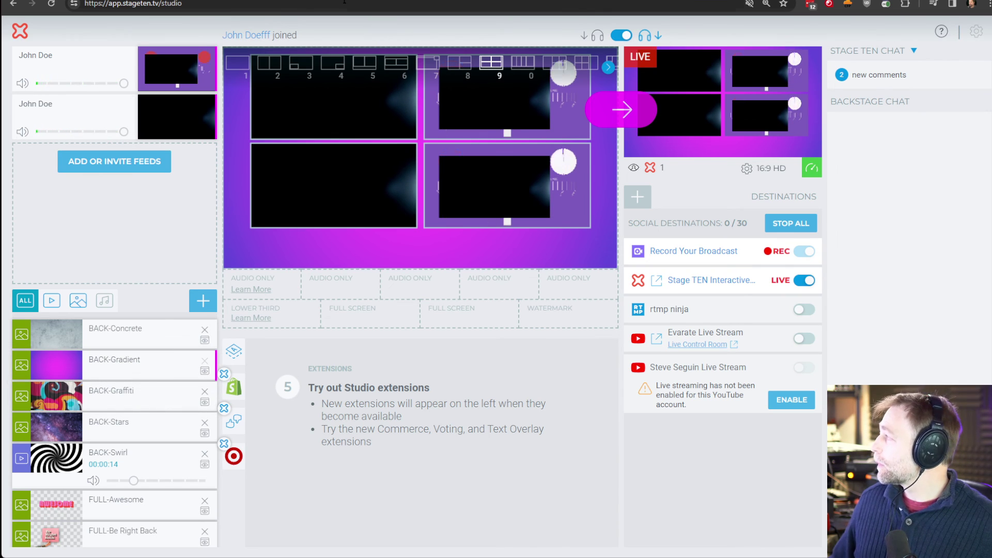
- Switch to the live channel page to watch the stream as the guest leaves
click(335, 2)
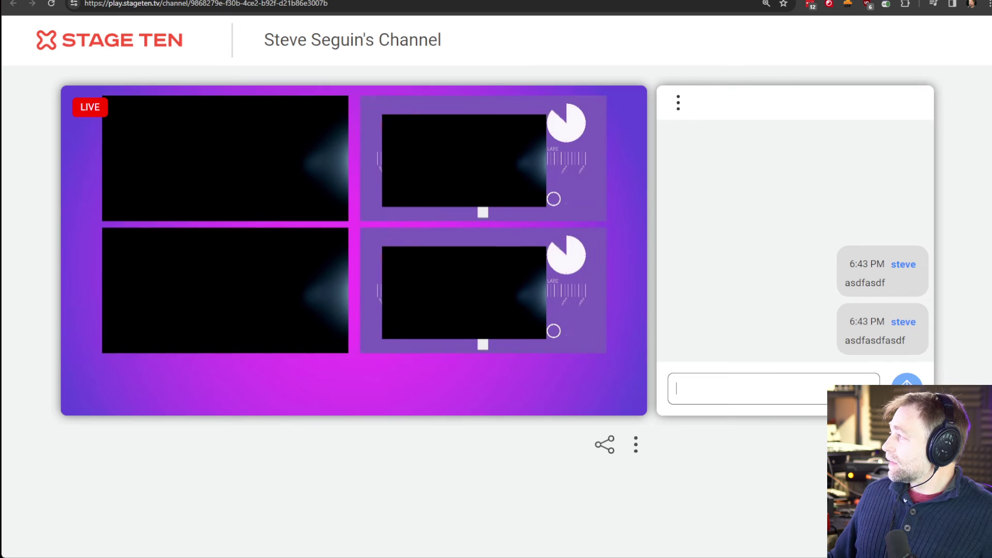